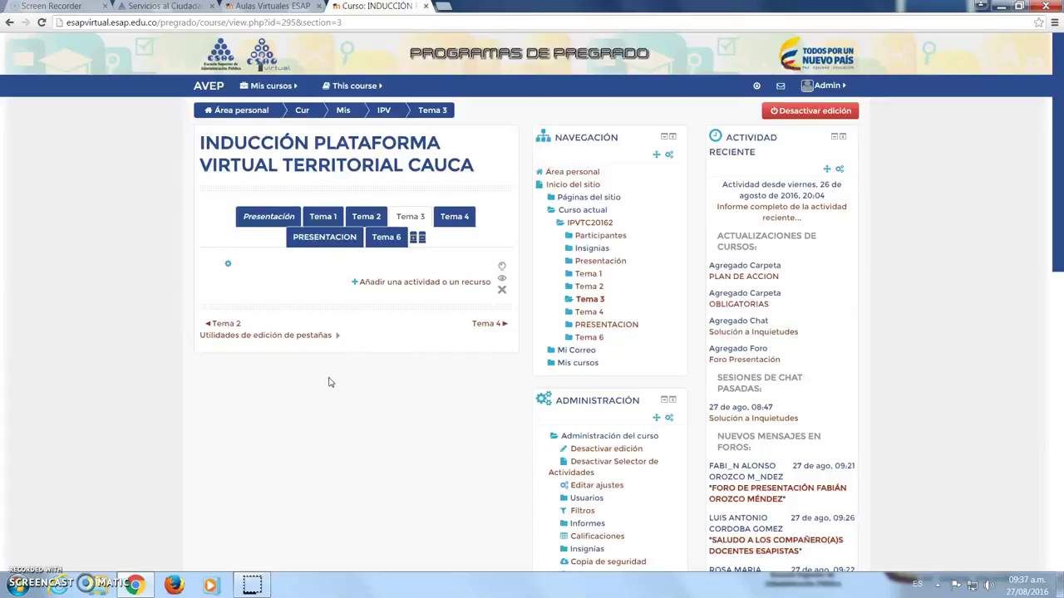
# Start adding a new Tarea activity to the Tema 3 section of the course
pyautogui.click(416, 283)
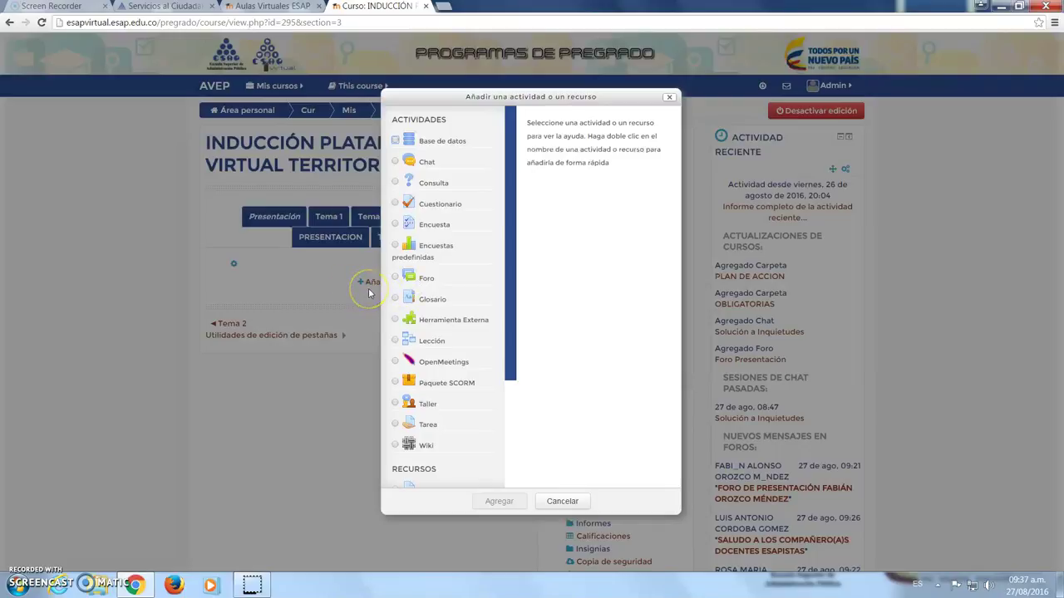
pyautogui.click(669, 97)
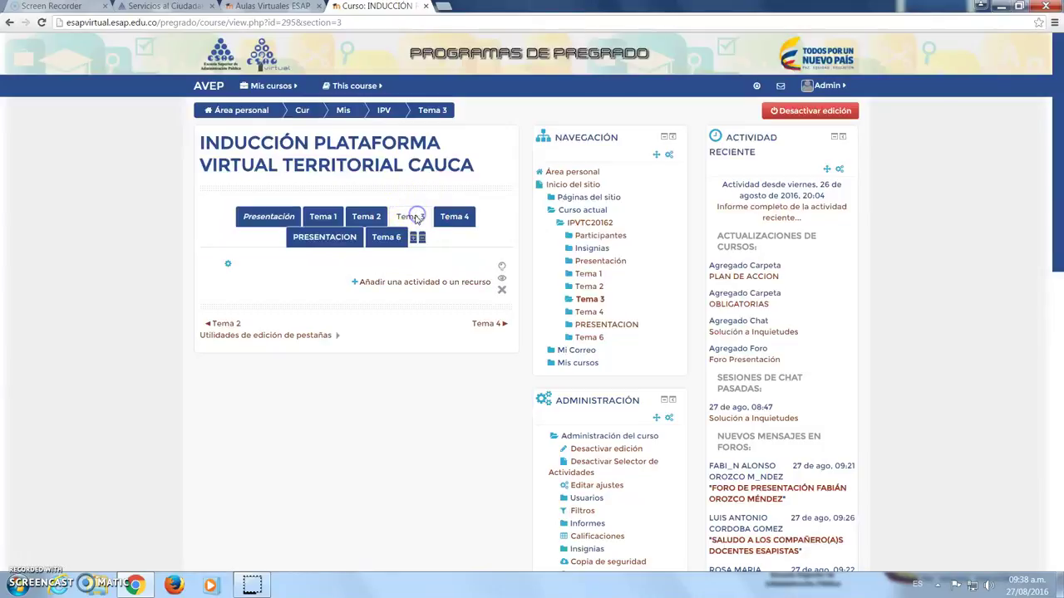
pyautogui.click(395, 284)
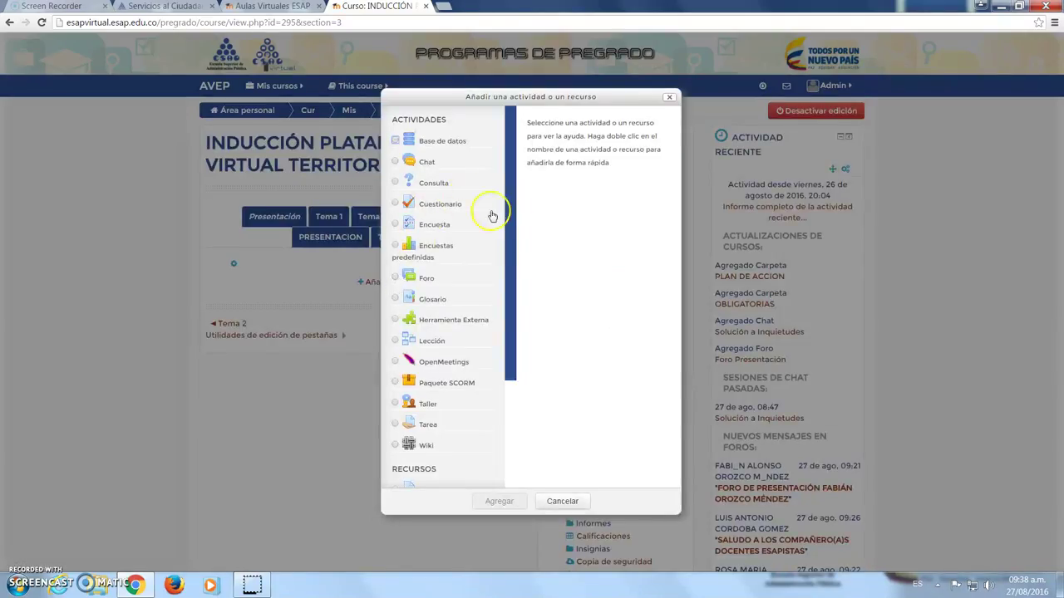
pyautogui.moveTo(510, 266); pyautogui.dragTo(501, 349)
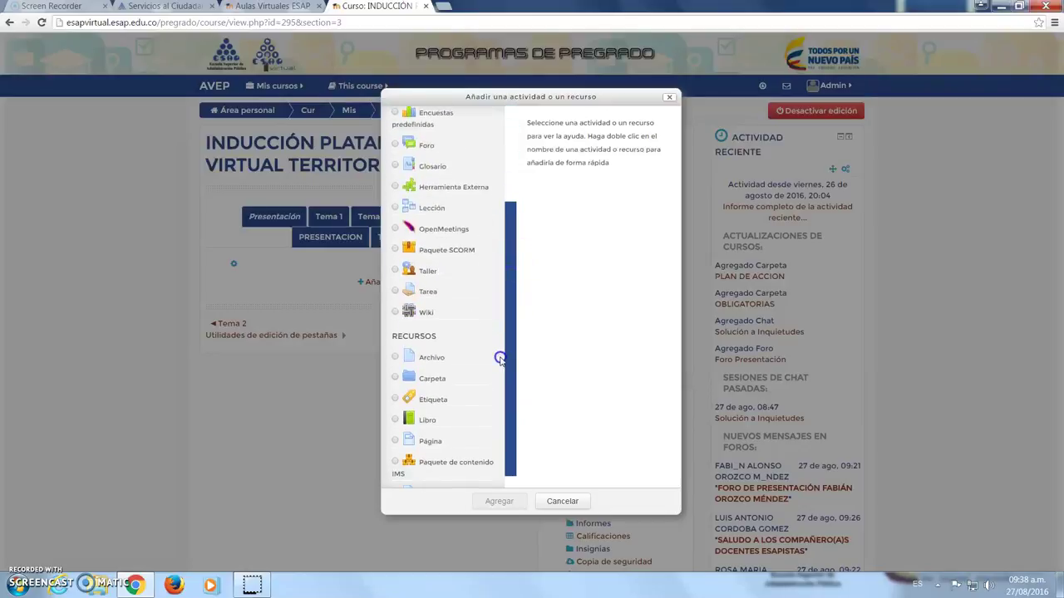
pyautogui.click(430, 293)
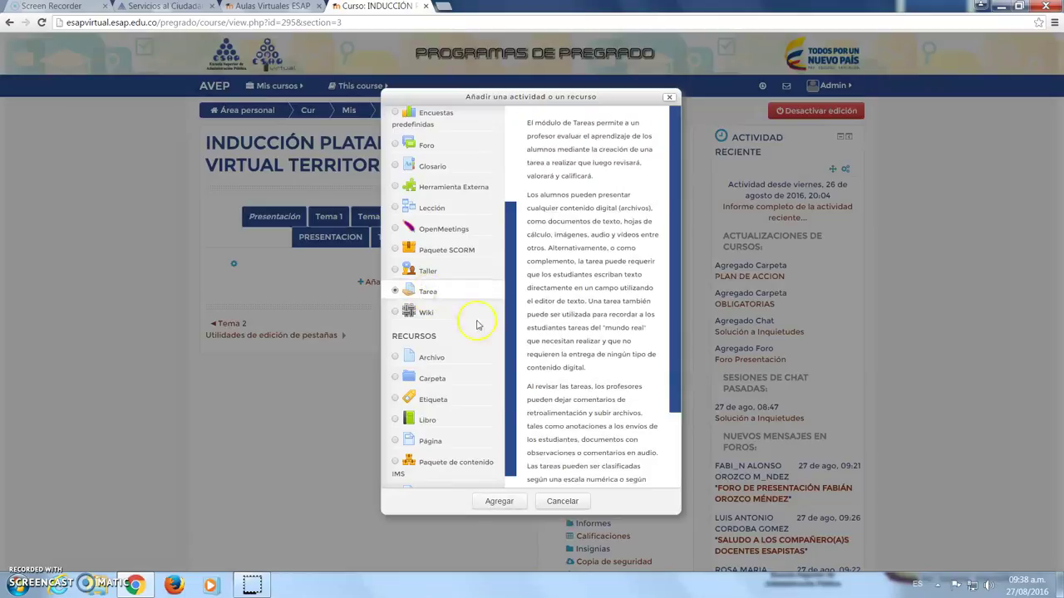
pyautogui.click(490, 503)
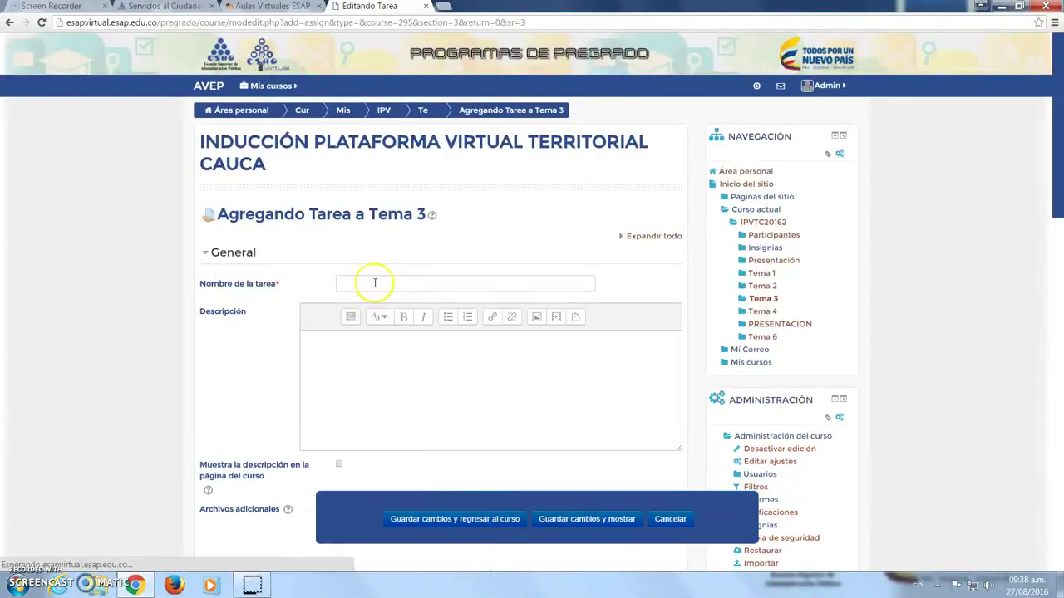
# Name the assignment "Tarea Resumen sobre el Tema 1"
pyautogui.click(404, 287)
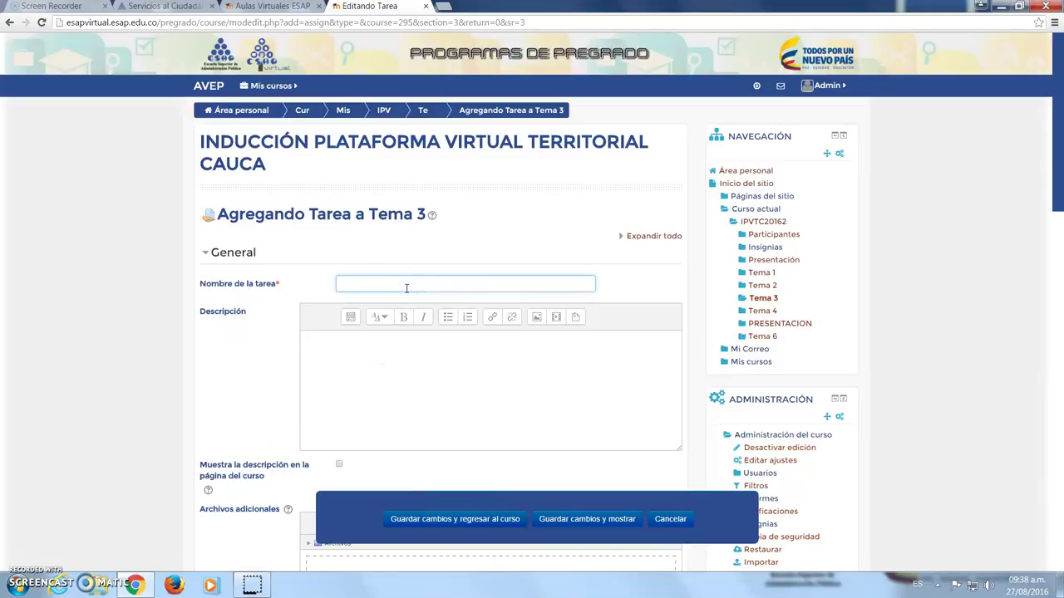
pyautogui.write('Tarea')
pyautogui.write('Resulta')
pyautogui.press('BackSpace')
pyautogui.press('BackSpace')
pyautogui.press('BackSpace')
pyautogui.write('men sobtre')
pyautogui.press('BackSpace')
pyautogui.press('BackSpace')
pyautogui.press('BackSpace')
pyautogui.press('BackSpace')
pyautogui.write('re el Tema 1')
# Begin the assignment description with "Escriba un resumen sobre el tema1"
pyautogui.click(467, 374)
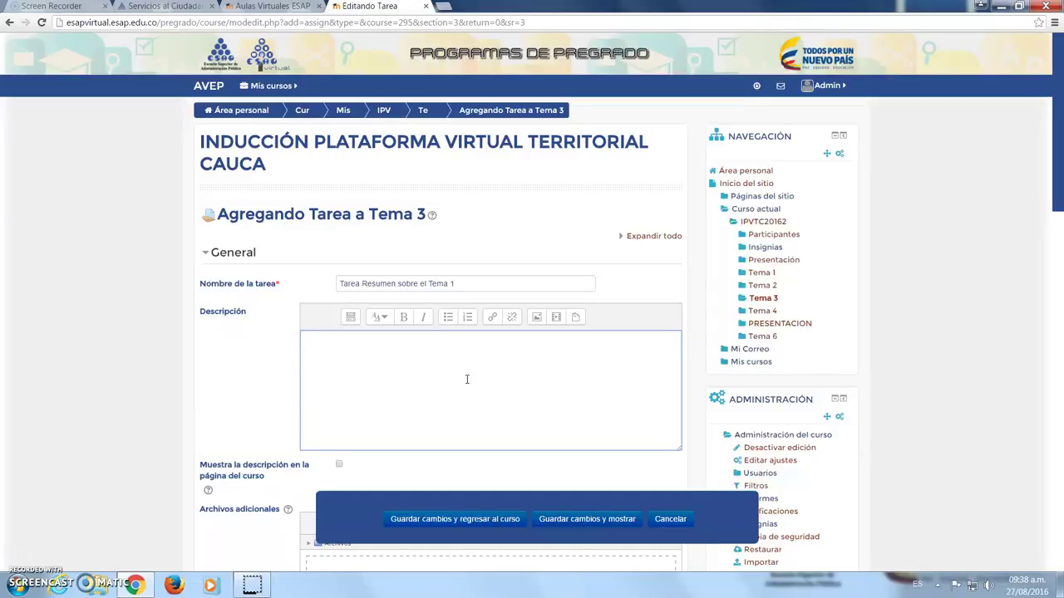
pyautogui.click(454, 387)
pyautogui.write('Es c')
pyautogui.press('BackSpace')
pyautogui.press('BackSpace')
pyautogui.write('criba un resumen sobre el tema1')
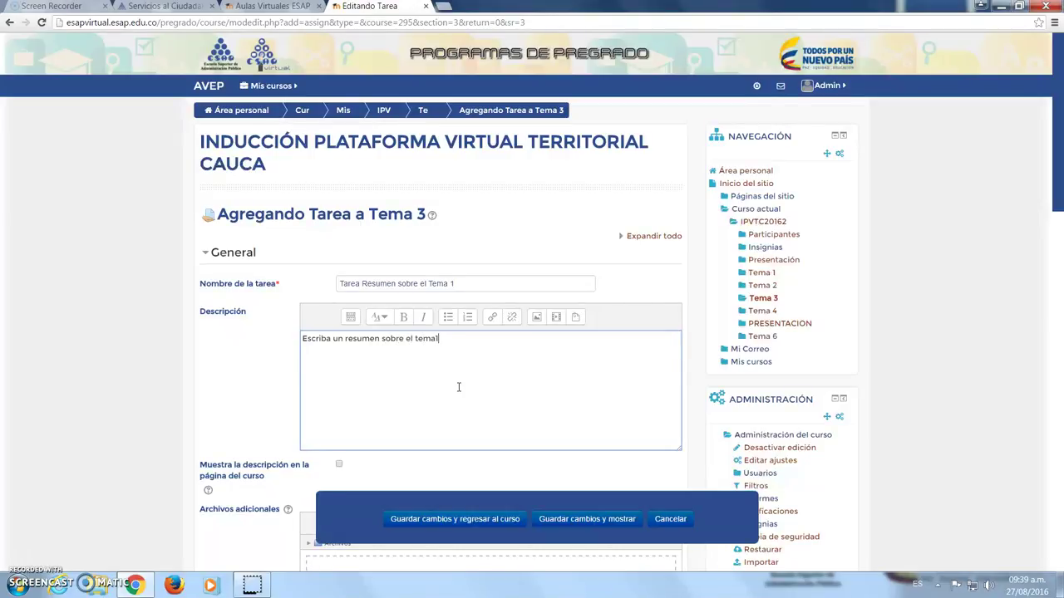
# Continue the description's sentence with ", dicho resumen debe tener las siguientes características:"
pyautogui.write('. .')
pyautogui.press('BackSpace')
pyautogui.press('BackSpace')
pyautogui.press('BackSpace')
pyautogui.write(', dicho resu')
pyautogui.write('men,')
pyautogui.press('BackSpace')
pyautogui.press('BackSpace')
pyautogui.press('BackSpace')
pyautogui.press('BackSpace')
pyautogui.write('men debe tener lassd')
pyautogui.press('BackSpace')
pyautogui.press('BackSpace')
pyautogui.press('BackSpace')
pyautogui.write('siguienteds d')
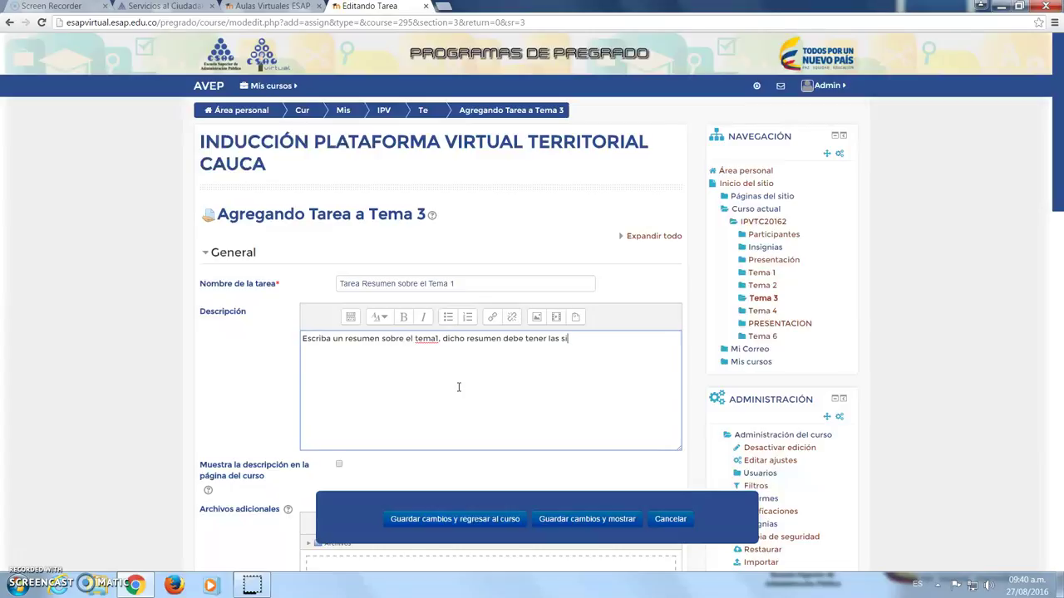
pyautogui.press('BackSpace')
pyautogui.press('BackSpace')
pyautogui.press('BackSpace')
pyautogui.press('BackSpace')
pyautogui.write('s características:')
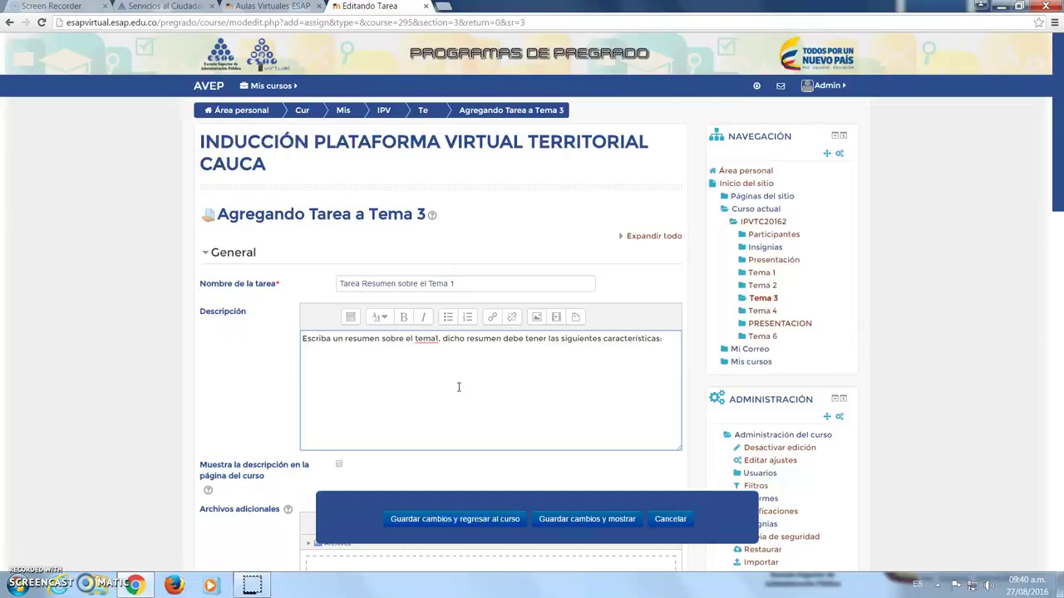
# Start a numbered list below the description's sentence with "No debe superar 2 páginas" as its first item
pyautogui.press('Return')
pyautogui.click(468, 318)
pyautogui.write('No debe supoer')
pyautogui.press('BackSpace')
pyautogui.press('BackSpace')
pyautogui.press('BackSpace')
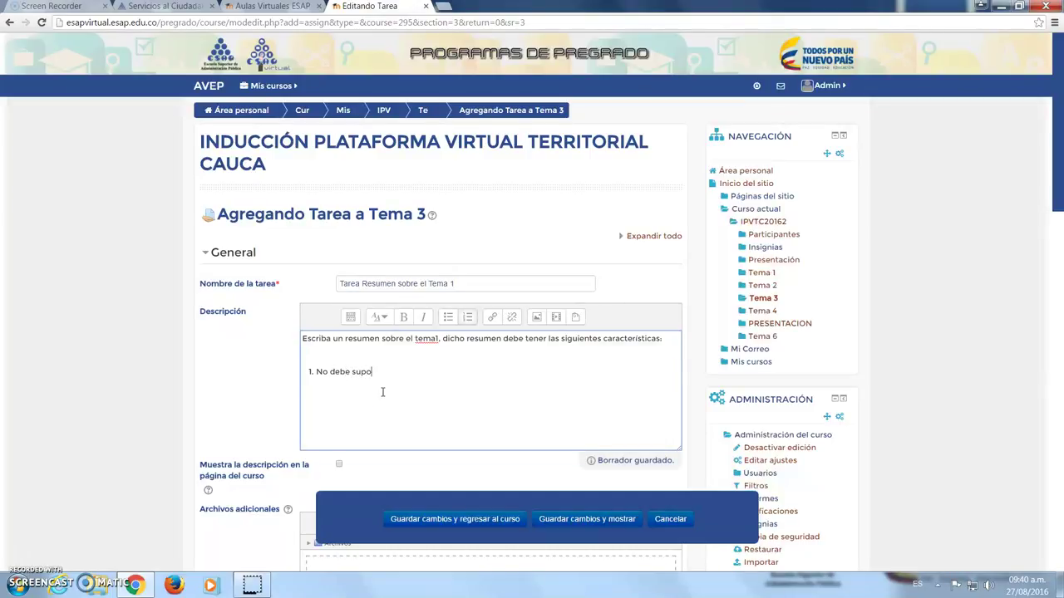
pyautogui.write('erar 2 páginas 2. ')
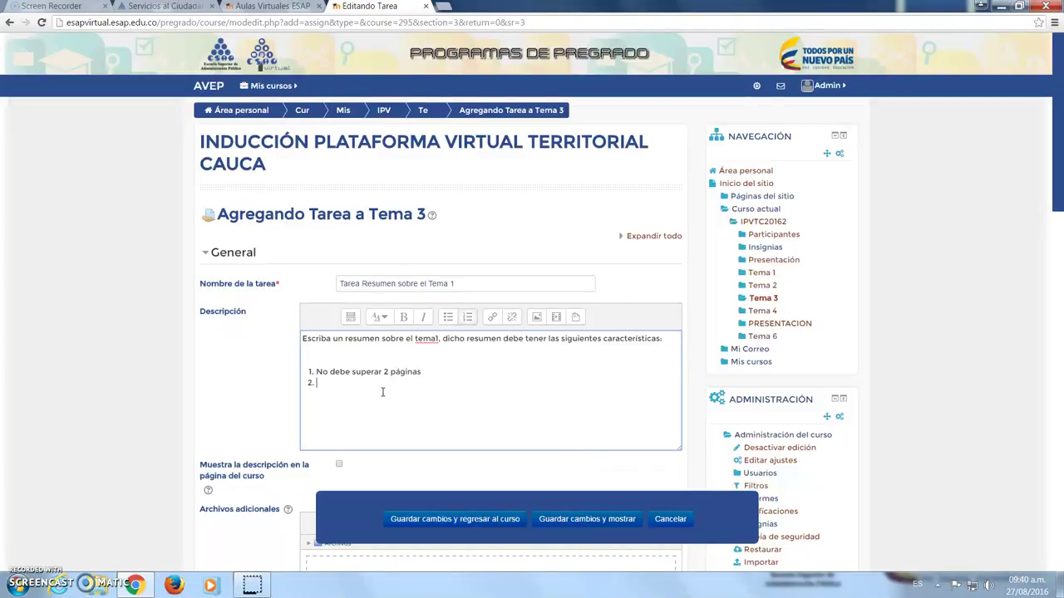
# Write "No incluya portada" as the second item of the numbered list
pyautogui.write('no incluya portada')
pyautogui.press('Home')
pyautogui.press('Delete')
pyautogui.write('N')
pyautogui.press('End')
# Add "Utilice letra Arial a 12 ptos" as the third list item
pyautogui.write('utili')
pyautogui.press('BackSpace')
pyautogui.press('BackSpace')
pyautogui.press('BackSpace')
pyautogui.press('BackSpace')
pyautogui.press('BackSpace')
pyautogui.write('Utilice letra Arial a 12 ptos')
pyautogui.press('Return')
# Write "Por favor incluya el nombre de los participantes" as the fourth item and end the numbered list
pyautogui.write('por favor')
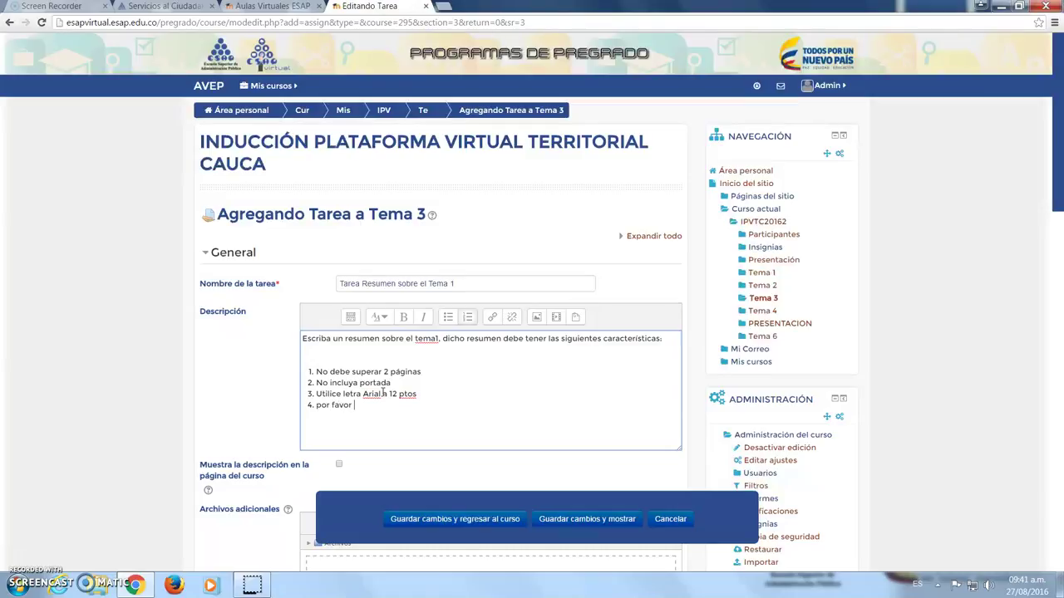
pyautogui.press('Delete')
pyautogui.write('P')
pyautogui.press('End')
pyautogui.write('incluya el ')
pyautogui.write('mono')
pyautogui.write('bre')
pyautogui.press('Left')
pyautogui.press('Left')
pyautogui.press('BackSpace')
pyautogui.press('BackSpace')
pyautogui.write('mbre de los partici')
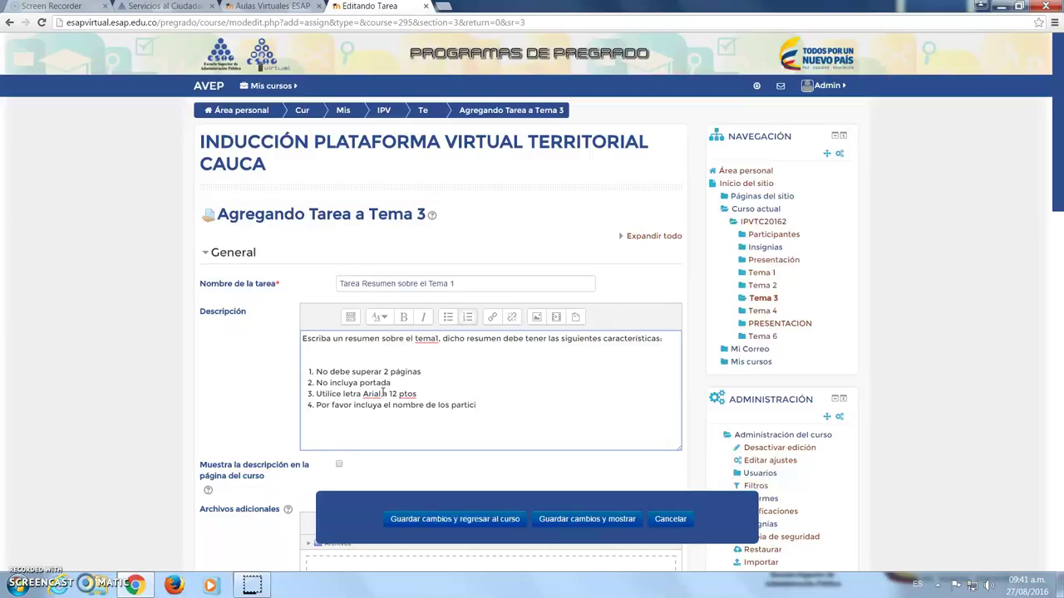
pyautogui.write('pantes')
pyautogui.press('Return')
pyautogui.press('Return')
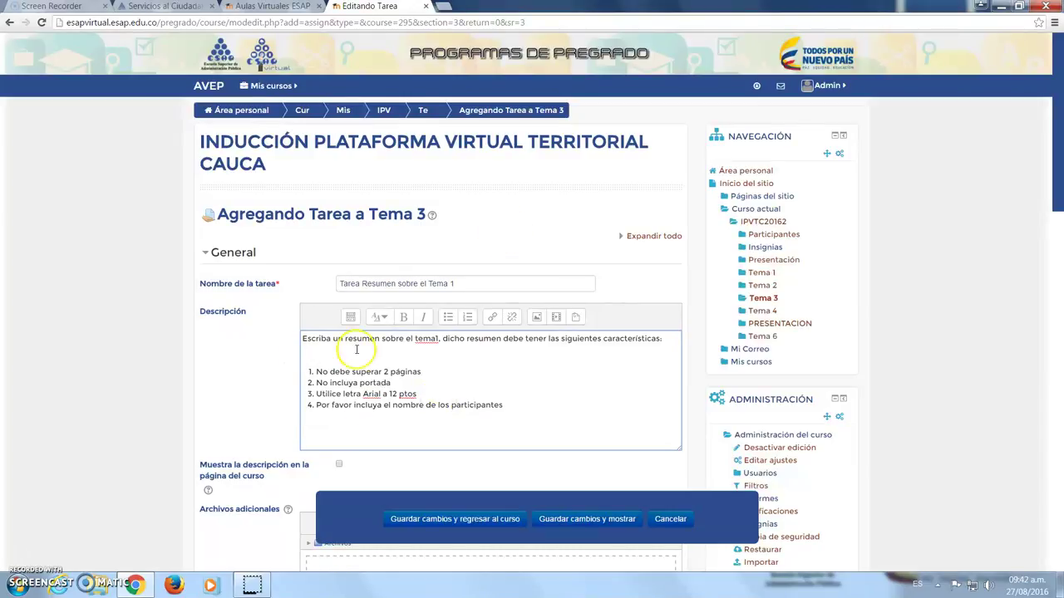
# Correct "tema1" to "Tema 1" in the first sentence of the description
pyautogui.click(416, 339)
pyautogui.write('T')
pyautogui.press('Delete')
pyautogui.press('Delete')
pyautogui.write('1')
pyautogui.press('Left')
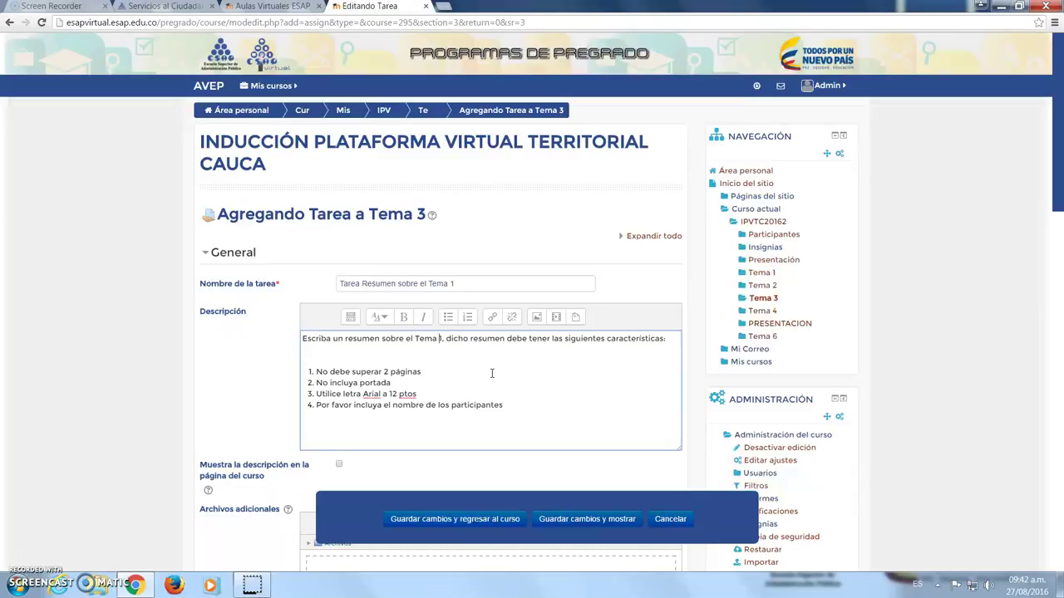
pyautogui.scroll(-3, 532, 397)
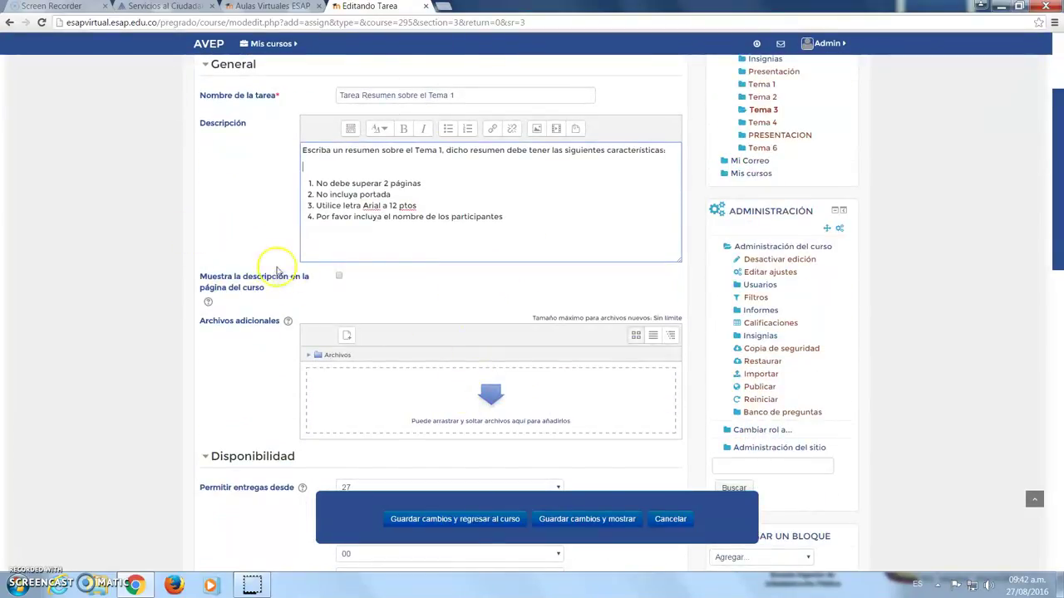
pyautogui.click(339, 279)
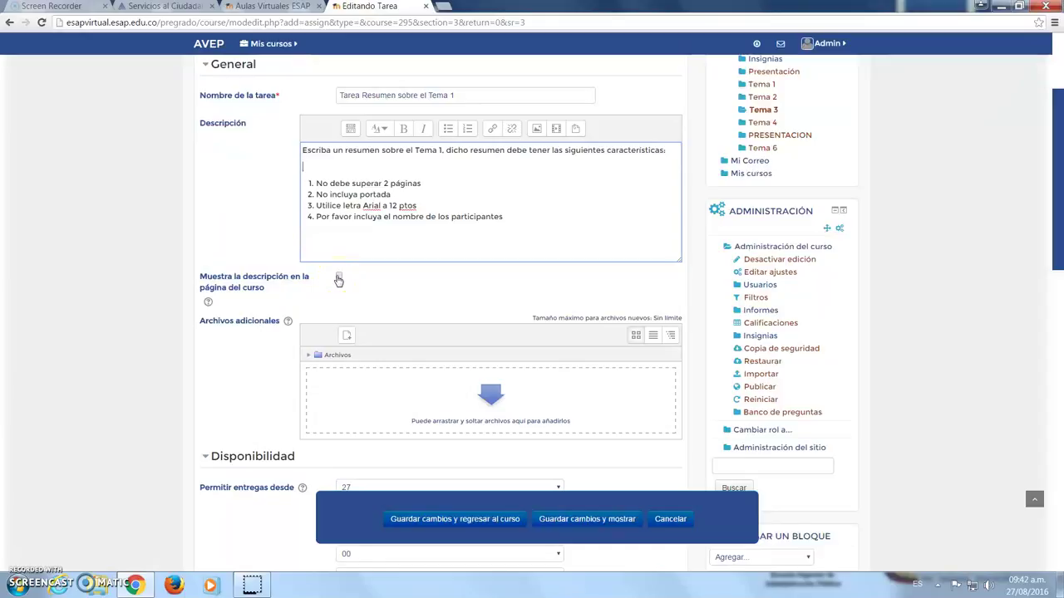
pyautogui.click(338, 279)
pyautogui.scroll(-1, 275, 266)
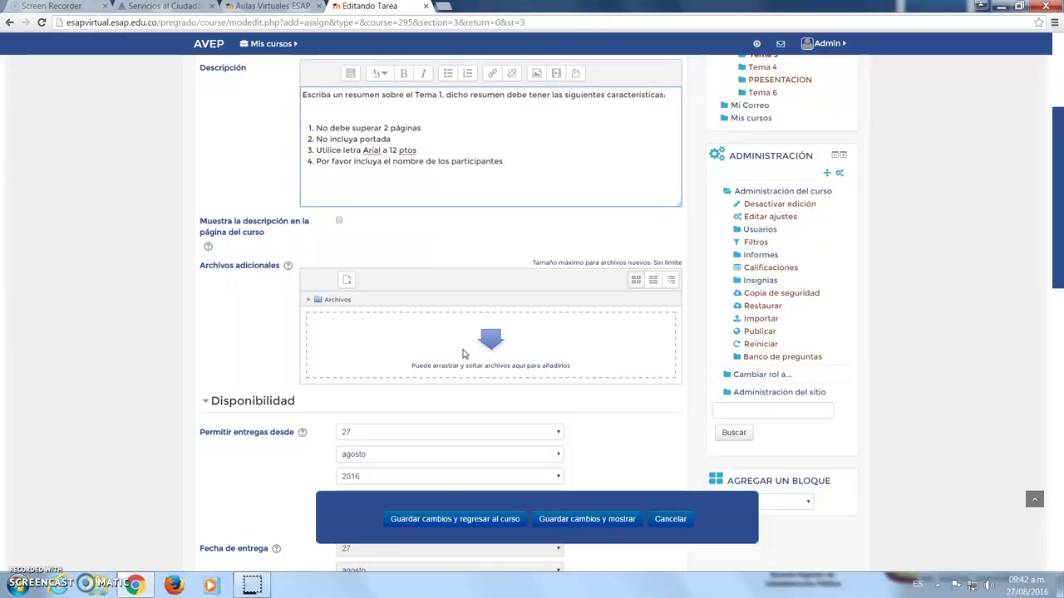
pyautogui.scroll(-1, 290, 166)
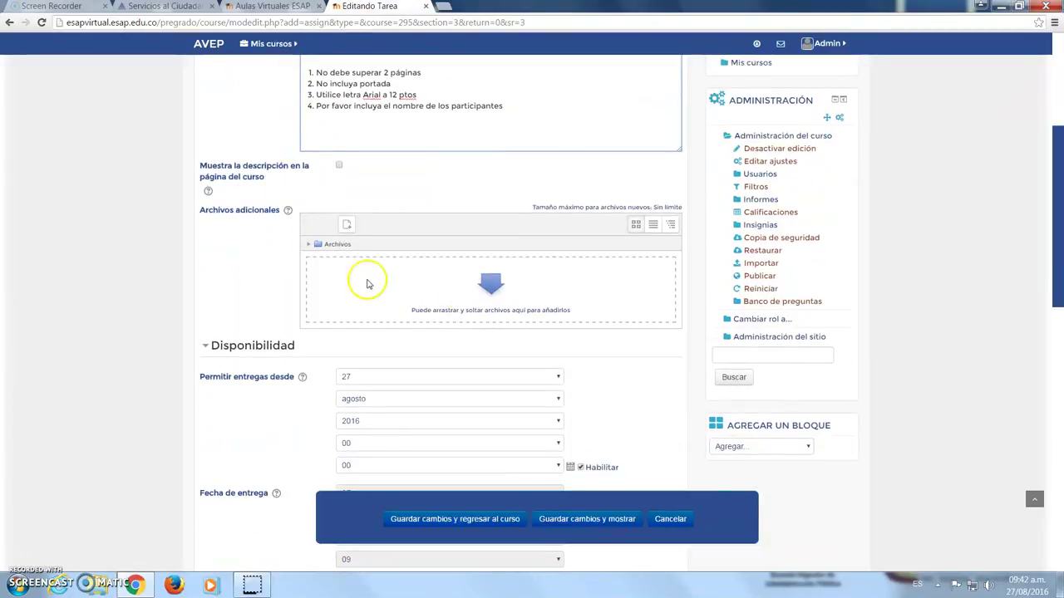
pyautogui.scroll(-1, 243, 311)
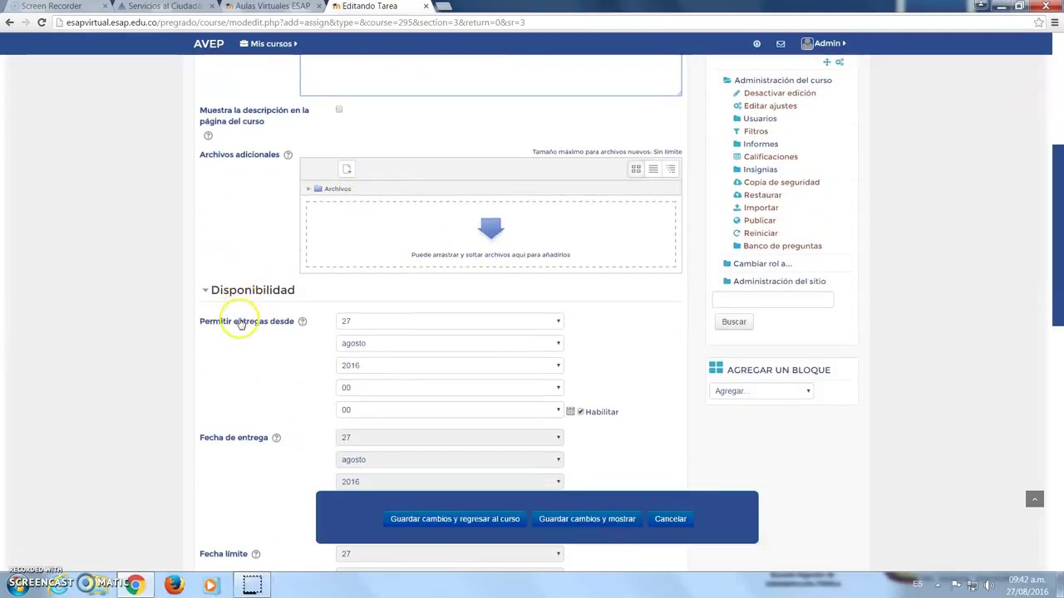
pyautogui.scroll(-1, 112, 375)
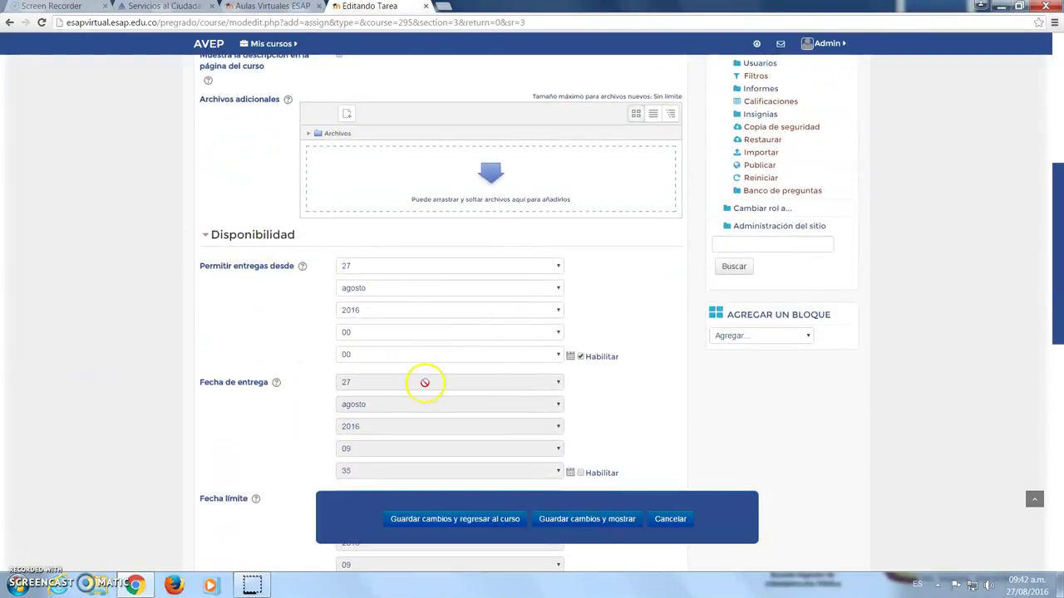
pyautogui.click(581, 356)
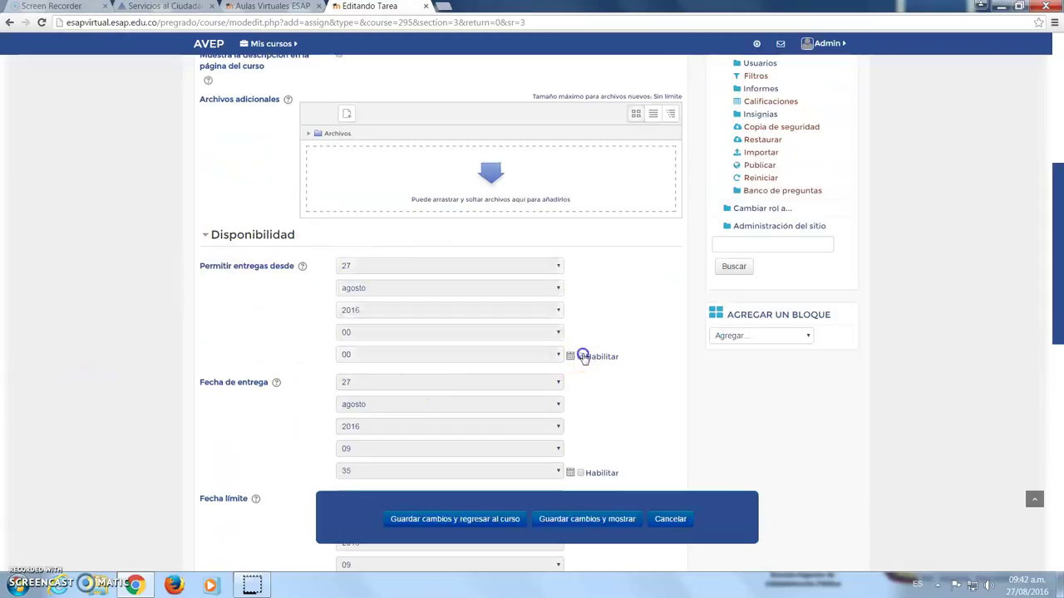
pyautogui.click(582, 356)
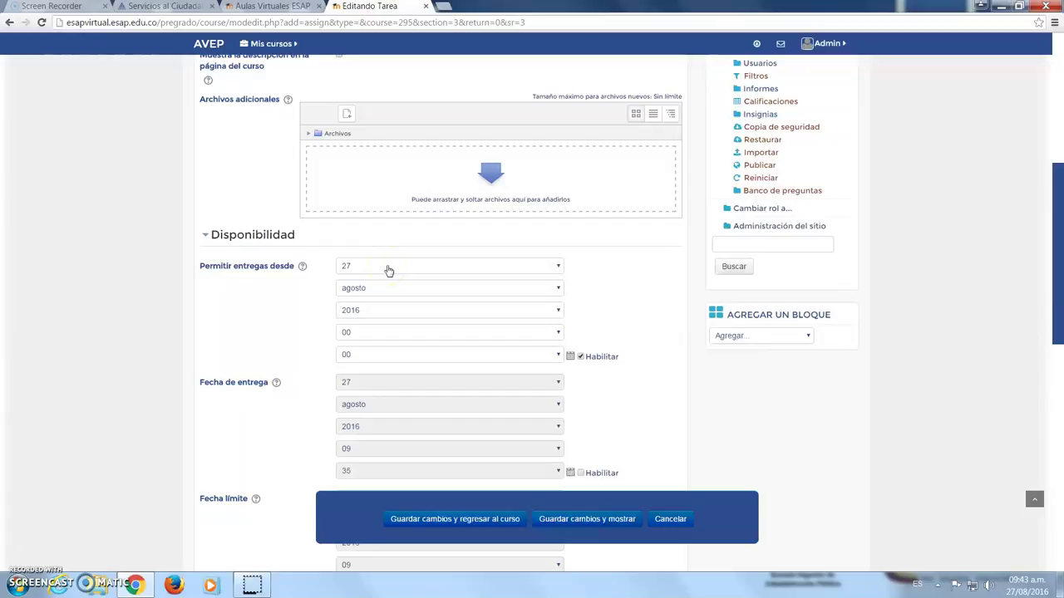
# Enable the Fecha de entrega and set it to 29 agosto 2016 at 10:00
pyautogui.scroll(-1, 125, 291)
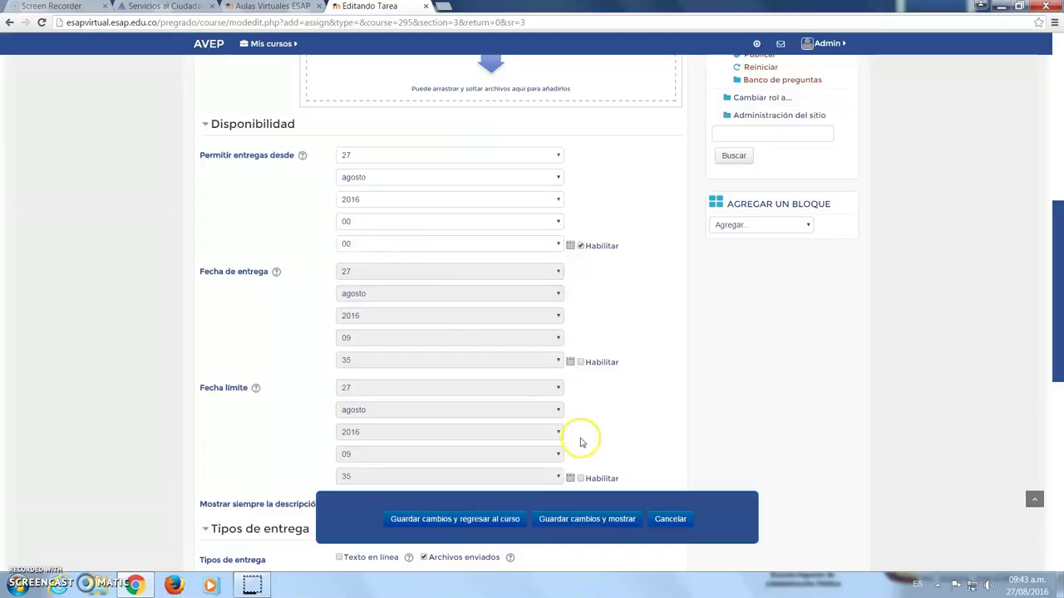
pyautogui.click(580, 362)
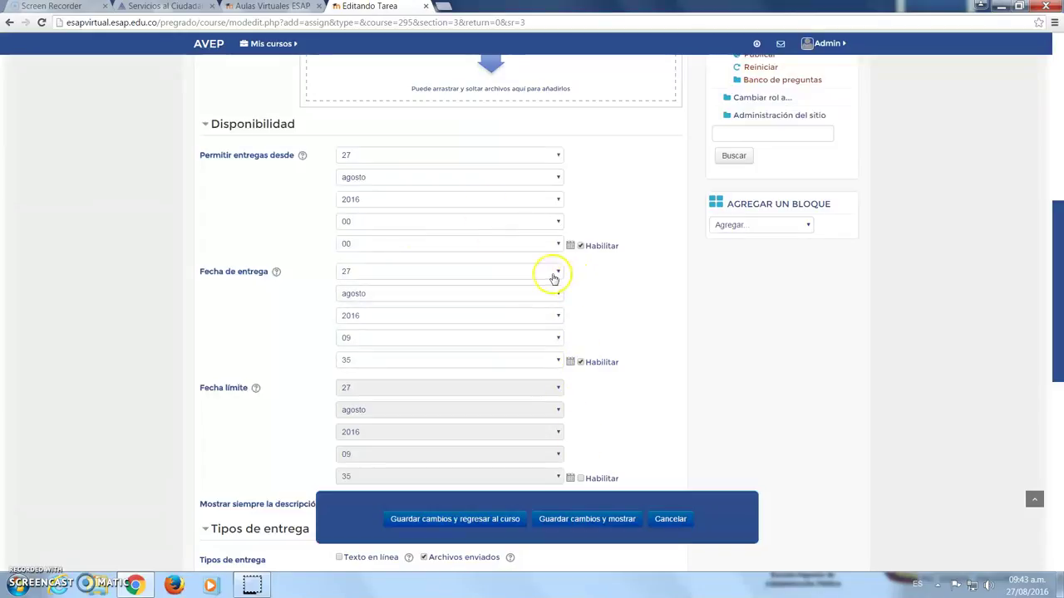
pyautogui.click(550, 273)
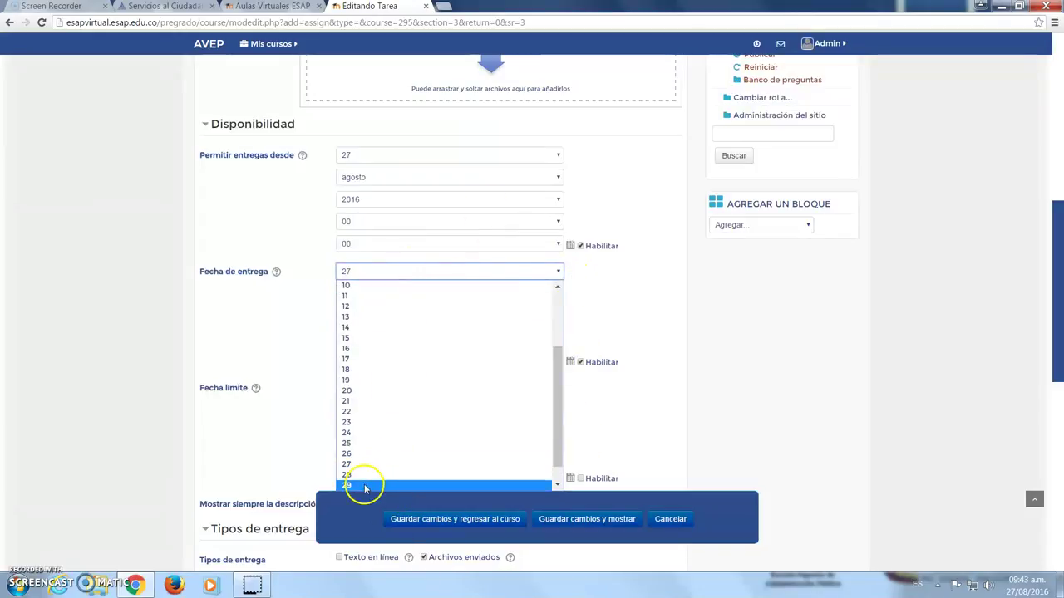
pyautogui.click(361, 486)
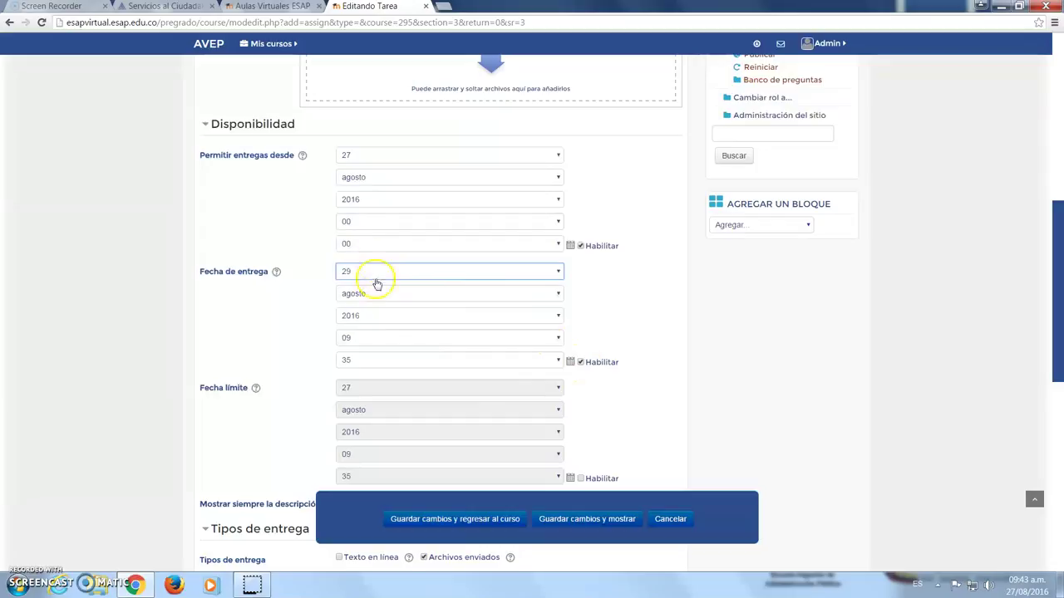
pyautogui.click(362, 338)
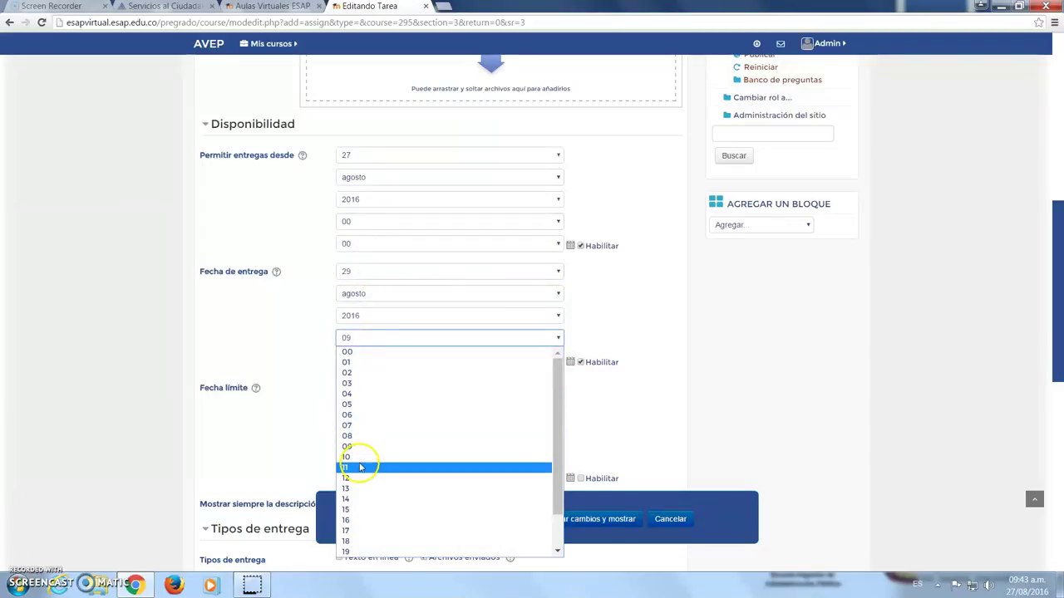
pyautogui.click(357, 456)
pyautogui.click(351, 360)
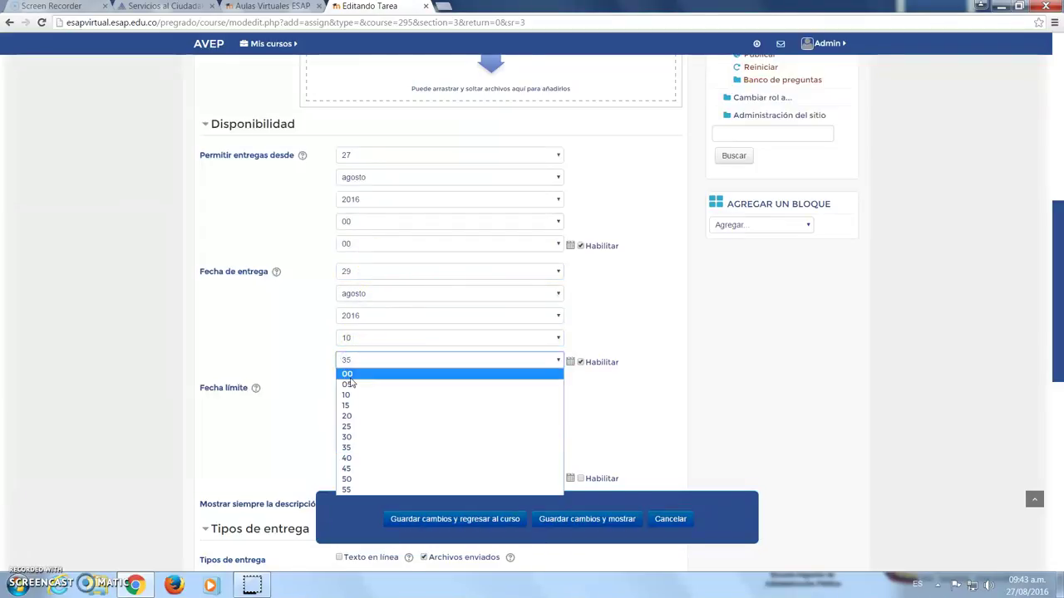
pyautogui.click(351, 374)
# Enable the Fecha límite and set it to 31 agosto 2016 at 23:55
pyautogui.scroll(-1, 629, 356)
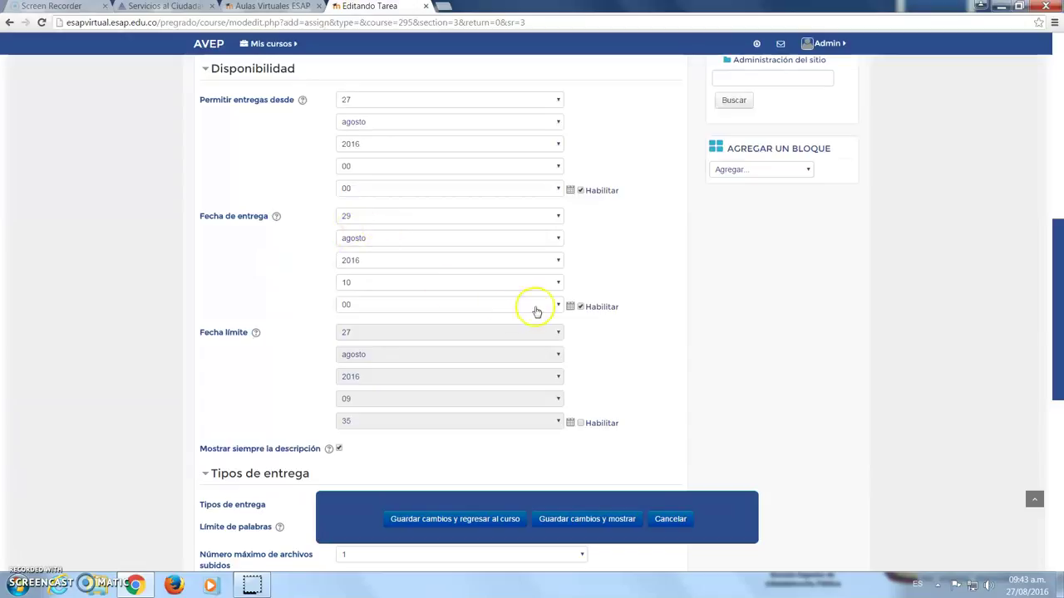
pyautogui.click(581, 423)
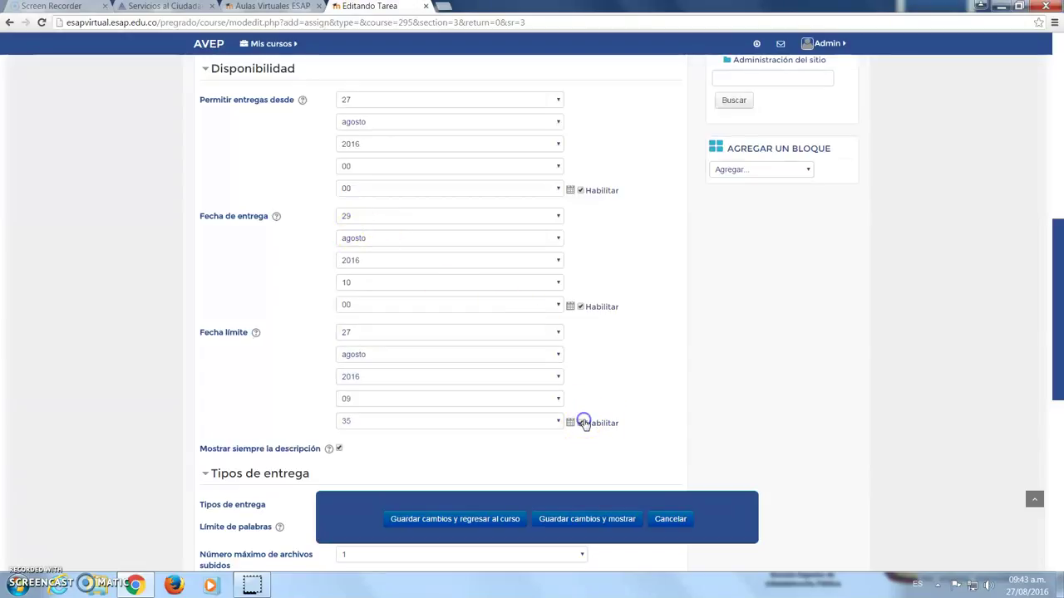
pyautogui.click(556, 333)
pyautogui.scroll(-1, 451, 427)
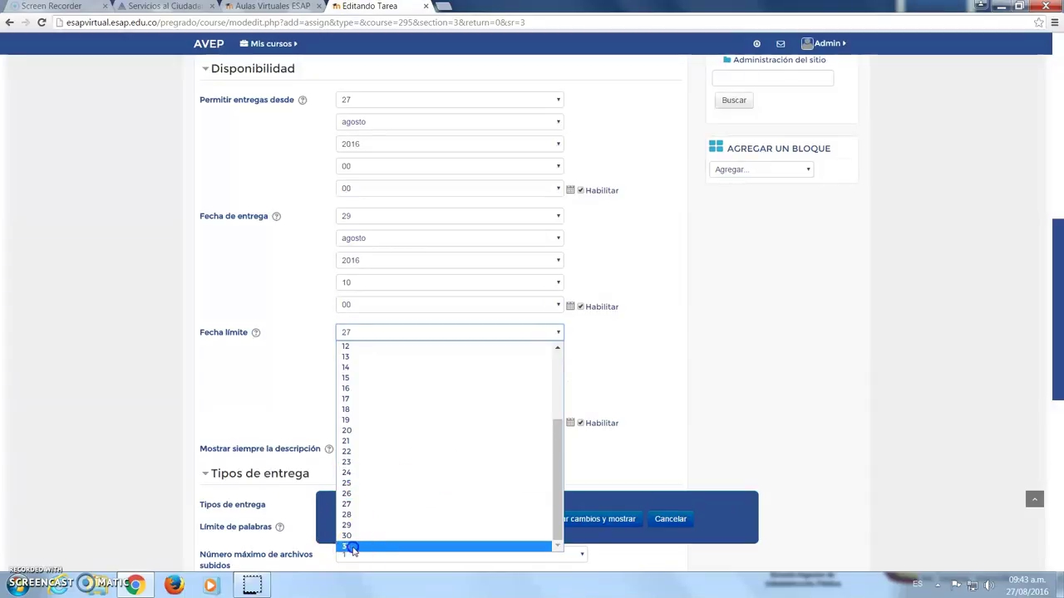
pyautogui.click(350, 547)
pyautogui.click(369, 398)
pyautogui.scroll(-1, 374, 363)
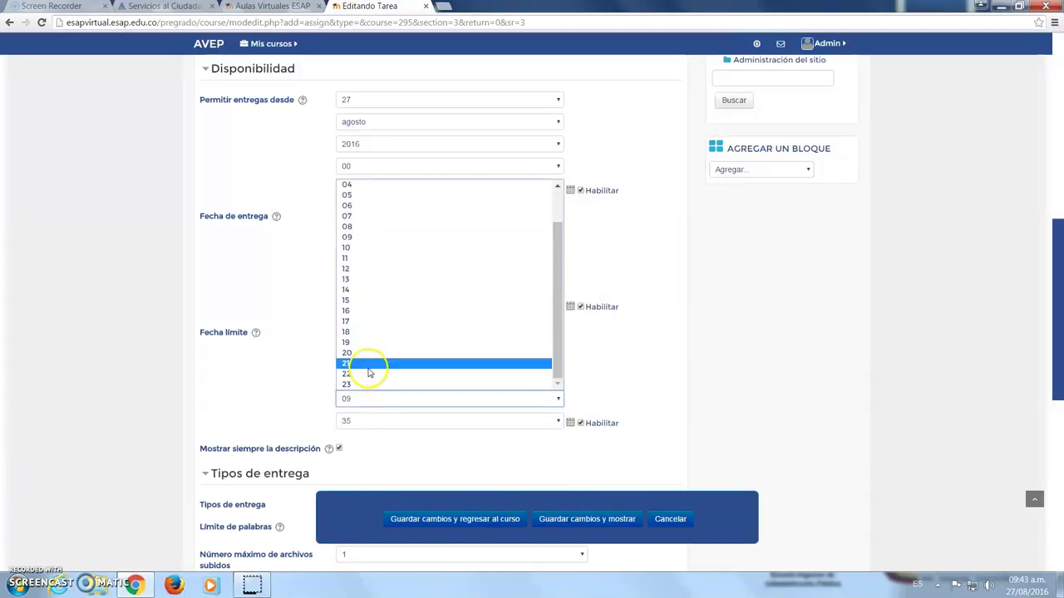
pyautogui.click(346, 386)
pyautogui.click(359, 421)
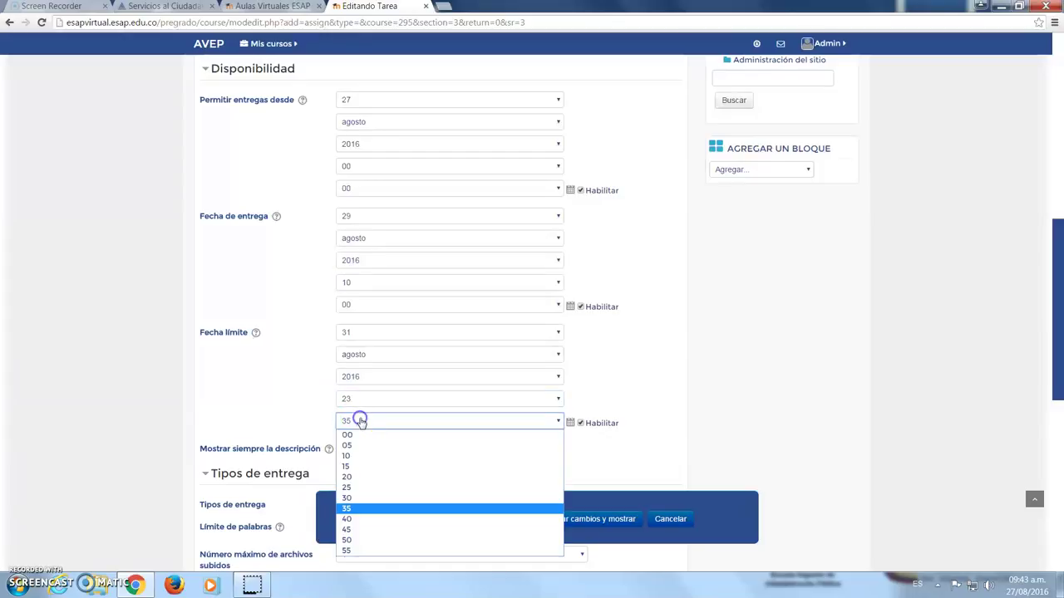
pyautogui.click(356, 551)
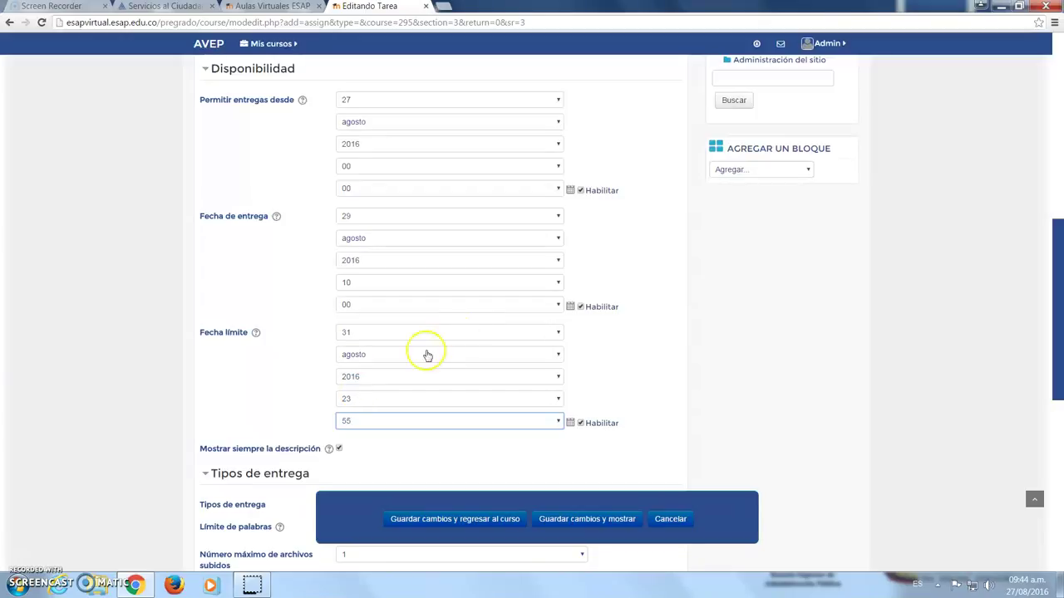
# Try Texto en línea instead of Archivos enviados as the submission type, with the word limit enabled
pyautogui.scroll(-1, 117, 382)
pyautogui.scroll(-1, 125, 311)
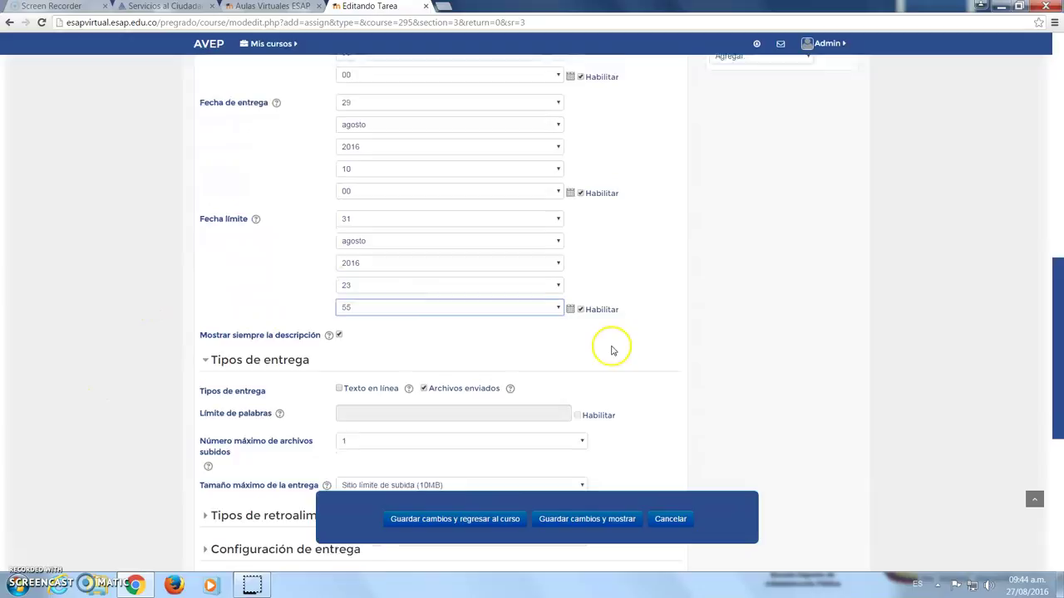
pyautogui.scroll(-1, 610, 349)
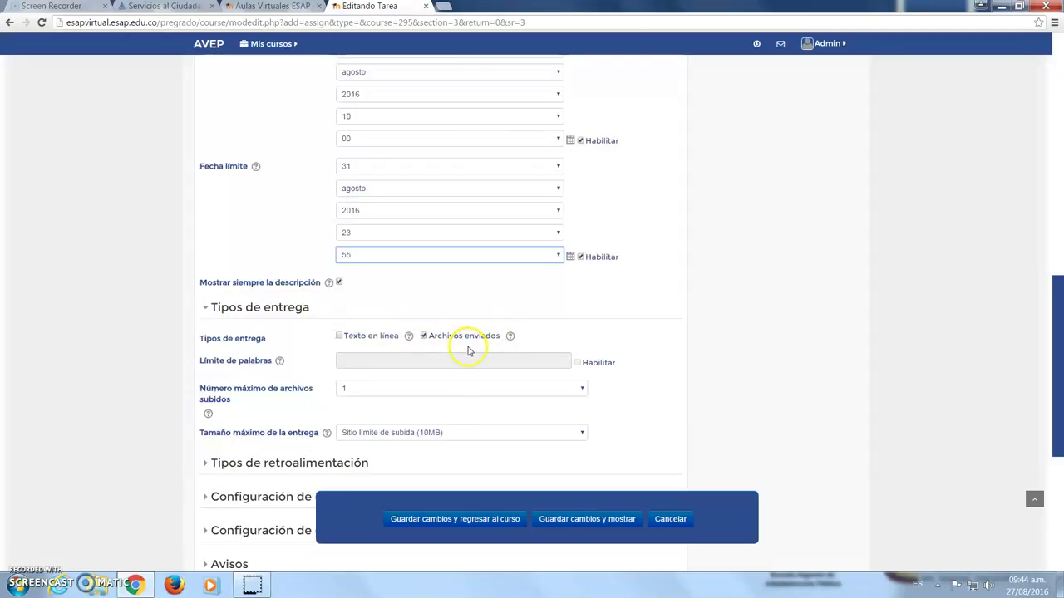
pyautogui.click(338, 336)
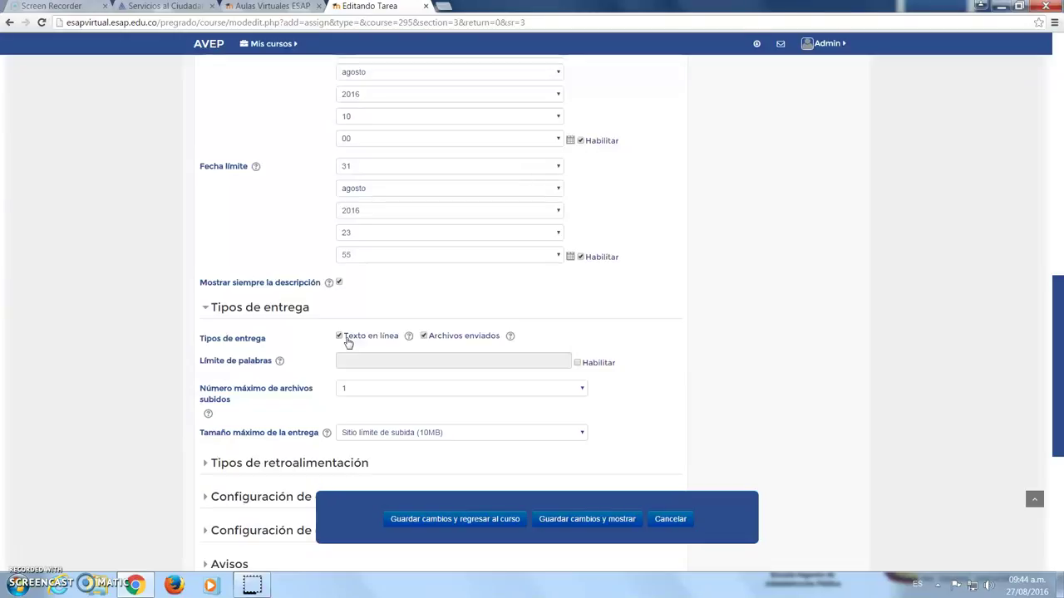
pyautogui.click(339, 336)
pyautogui.click(426, 337)
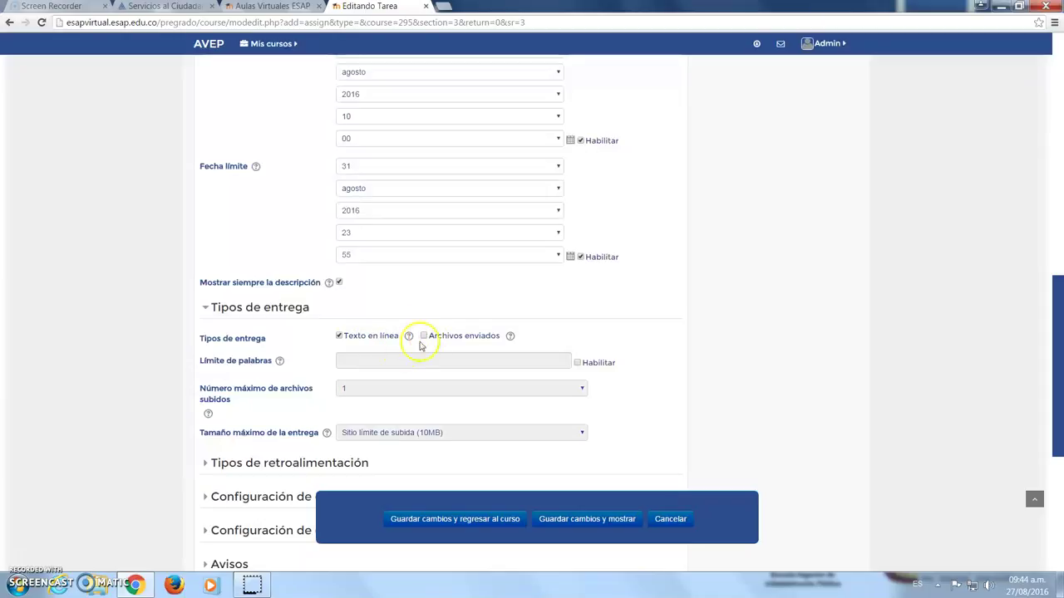
pyautogui.click(577, 362)
pyautogui.click(428, 358)
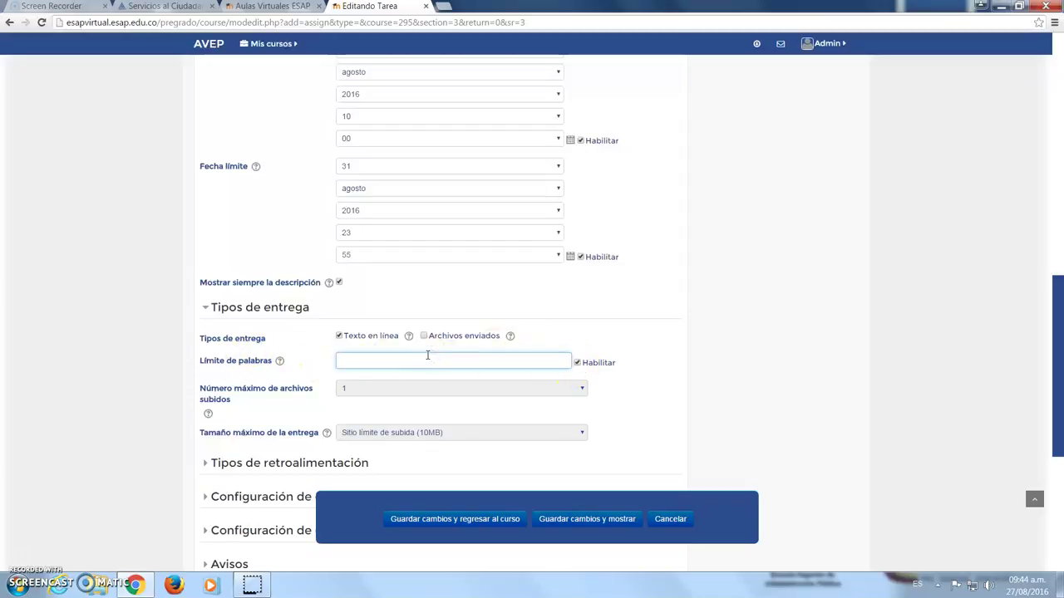
pyautogui.write('1000')
# Accept only Archivos enviados as the submission type and set the maximum submission size to 5MB
pyautogui.click(339, 336)
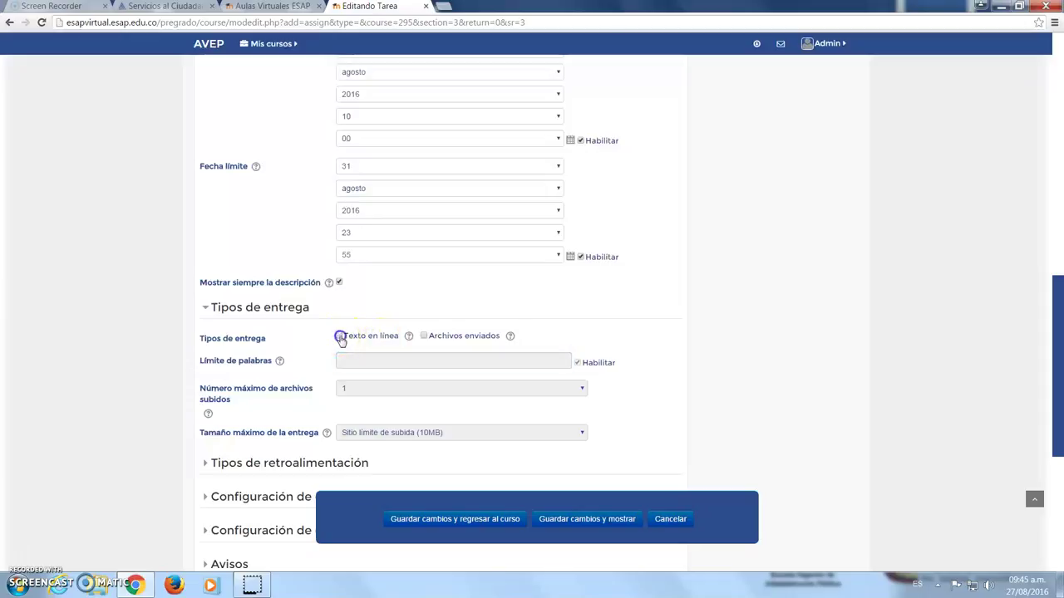
pyautogui.click(424, 337)
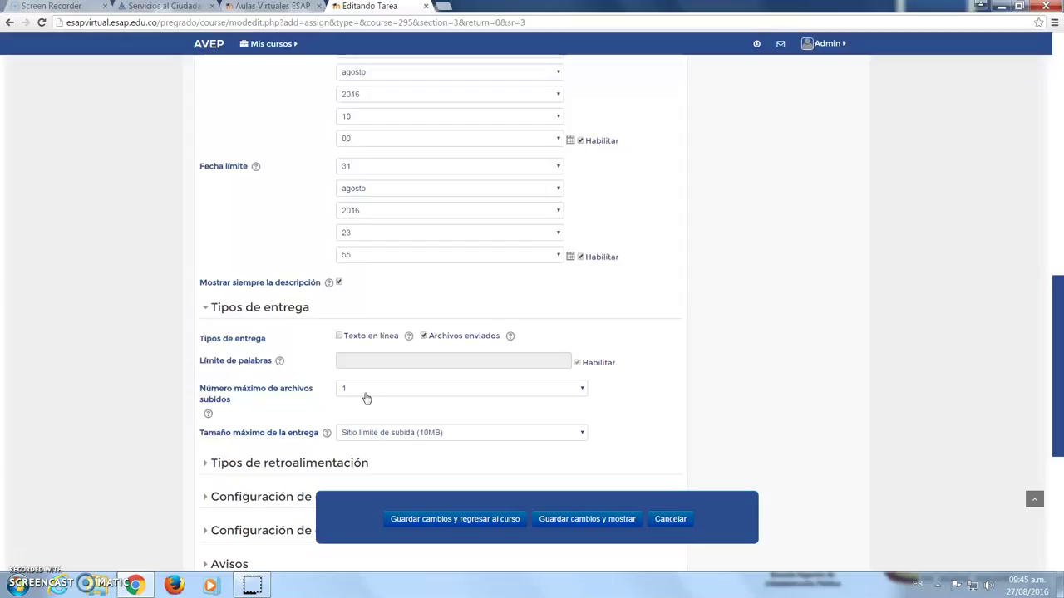
pyautogui.click(373, 432)
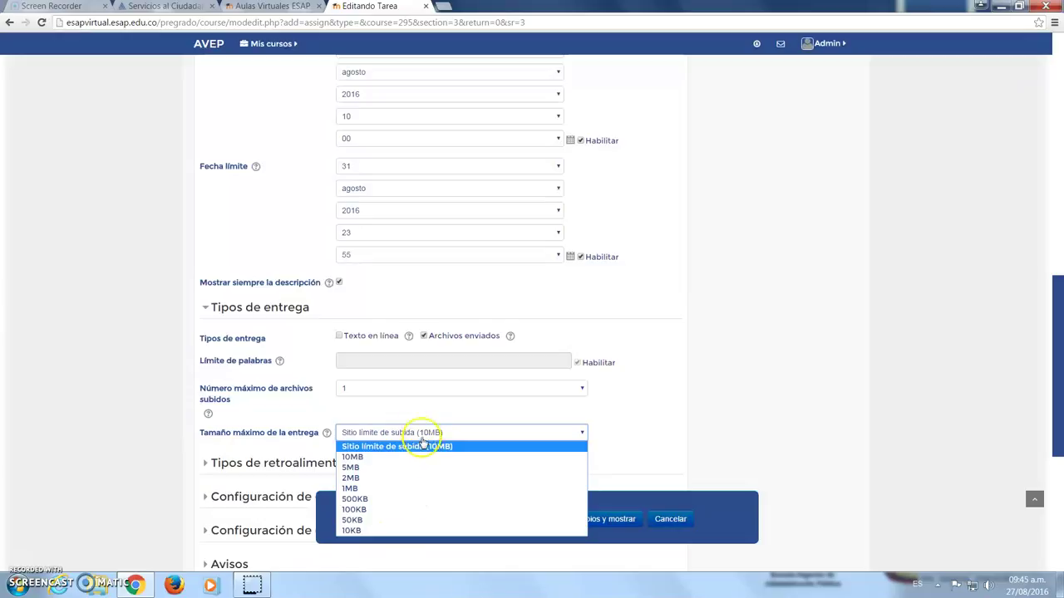
pyautogui.click(350, 468)
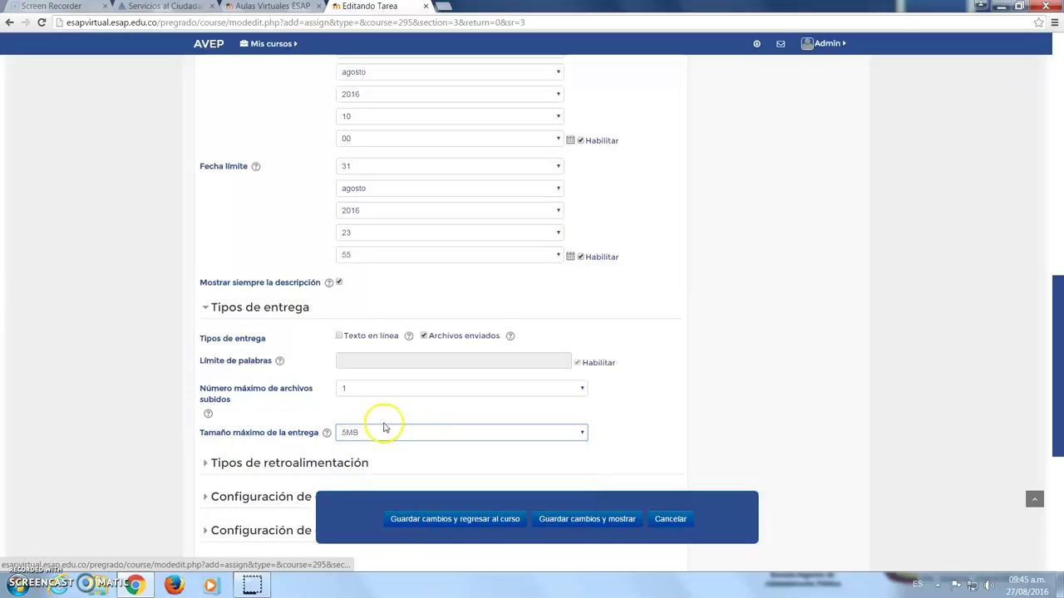
# Expand the Tipos de retroalimentación section and check the choices for Comentario en línea
pyautogui.scroll(-3, 79, 391)
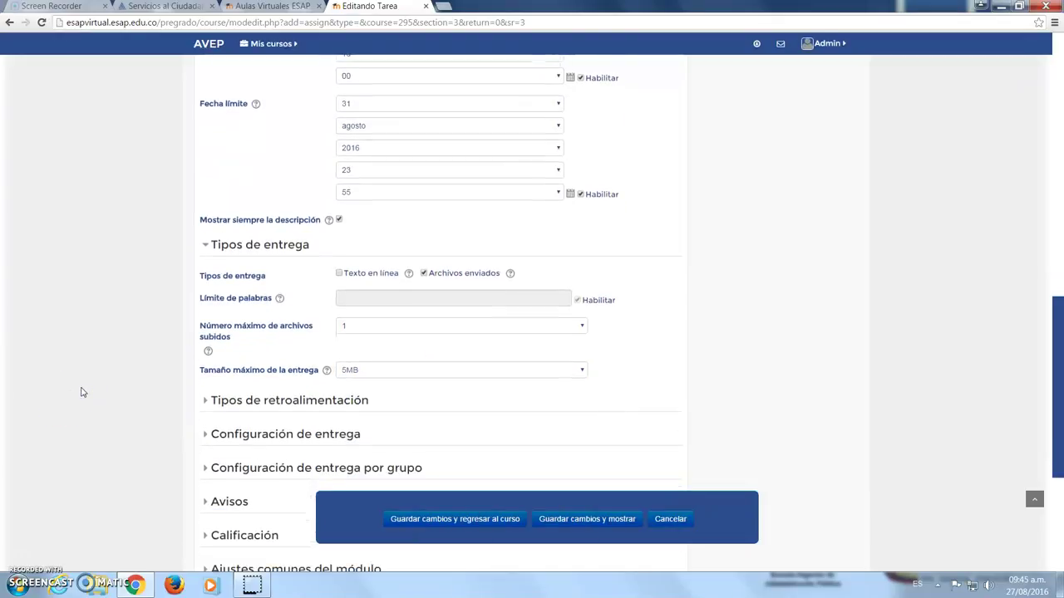
pyautogui.click(211, 352)
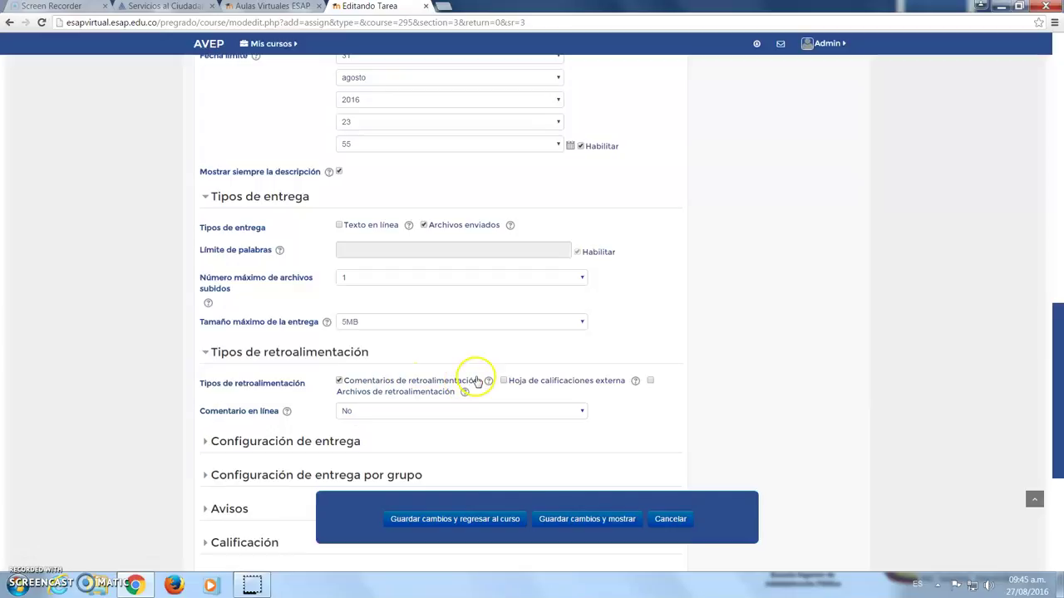
pyautogui.click(392, 411)
pyautogui.click(394, 413)
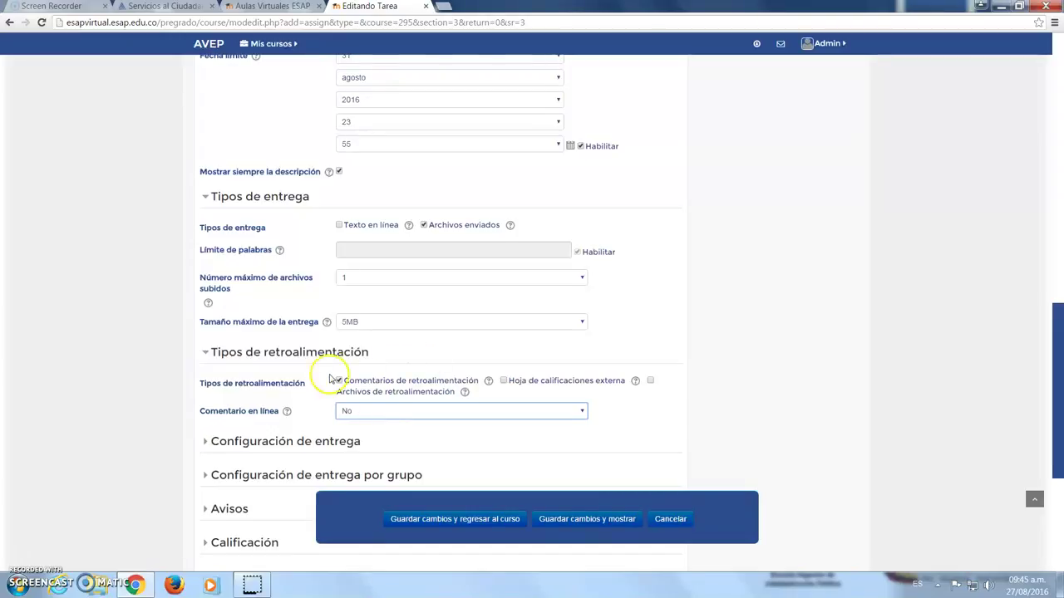
# Expand the Configuración de entrega section and check the choices for requiring user acceptance by button
pyautogui.scroll(-1, 339, 375)
pyautogui.click(299, 379)
pyautogui.click(208, 386)
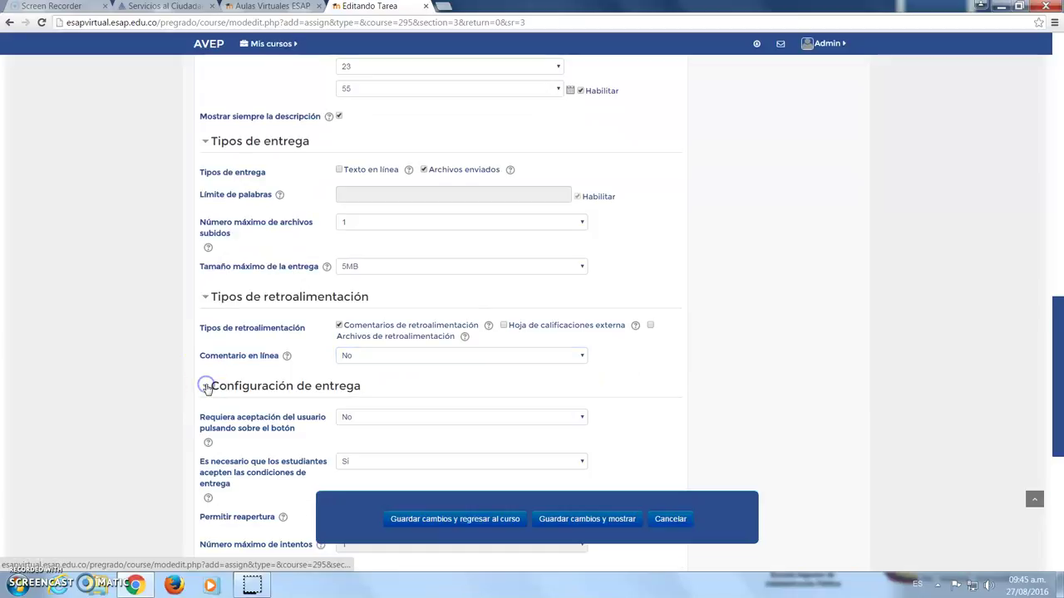
pyautogui.scroll(-1, 125, 374)
pyautogui.scroll(-1, 125, 372)
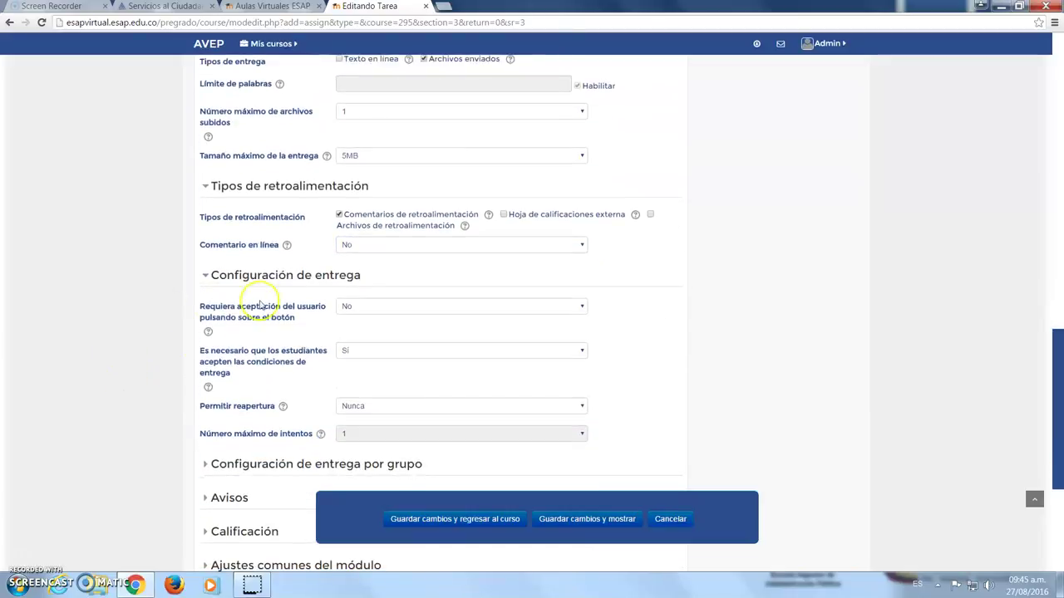
pyautogui.click(395, 312)
pyautogui.click(396, 309)
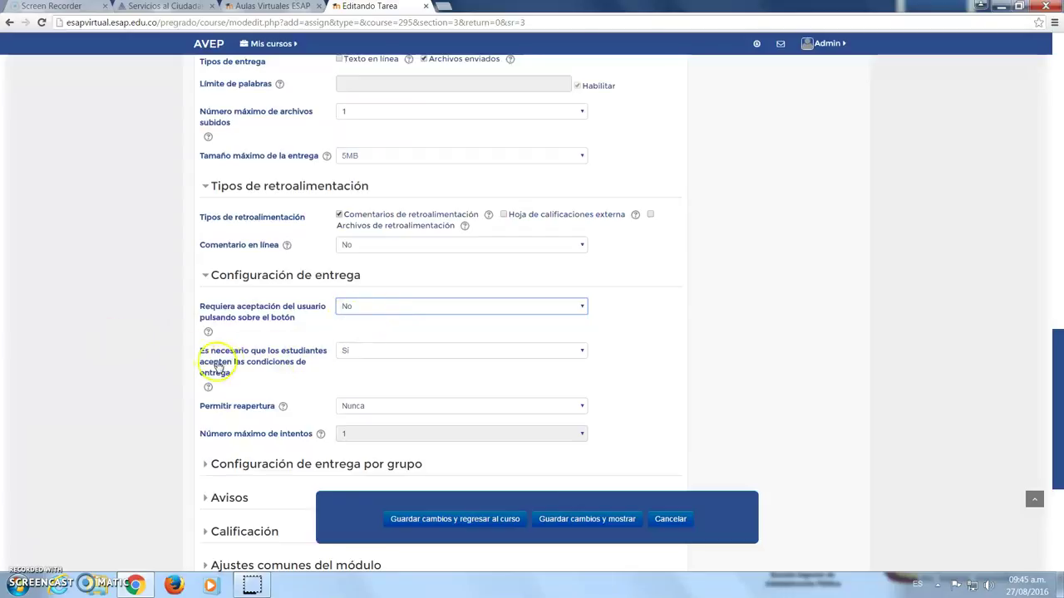
# Try Manual for Permitir reapertura, look through the maximum attempts choices, and return Permitir reapertura to Nunca
pyautogui.click(377, 408)
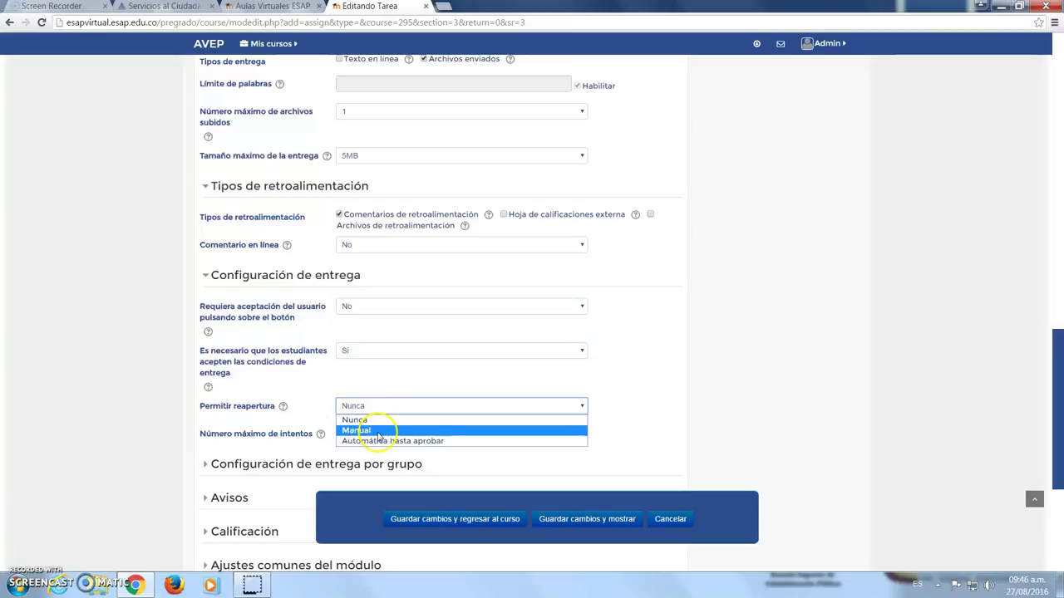
pyautogui.click(378, 430)
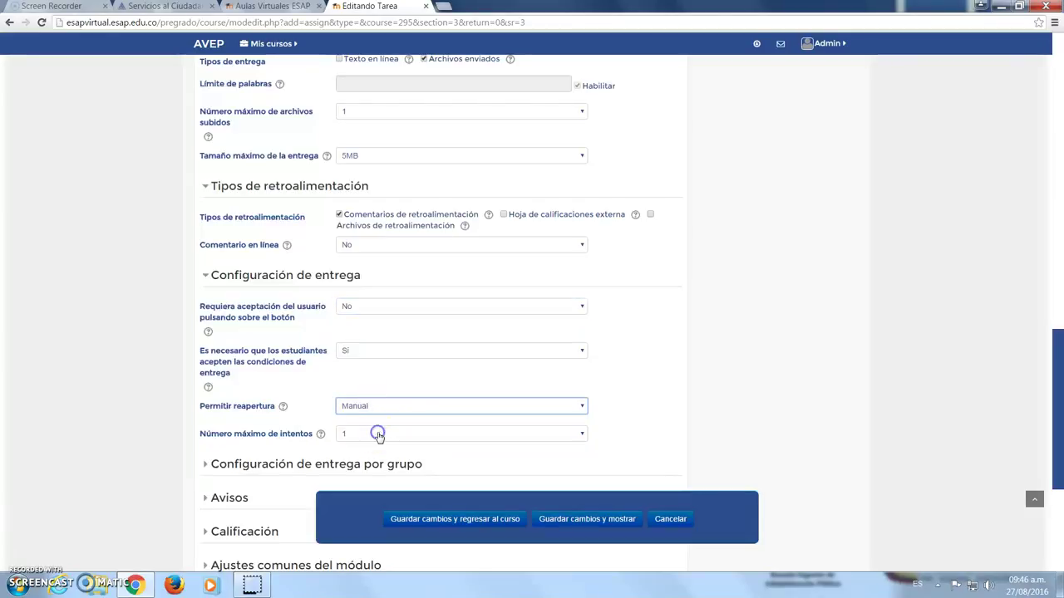
pyautogui.click(372, 433)
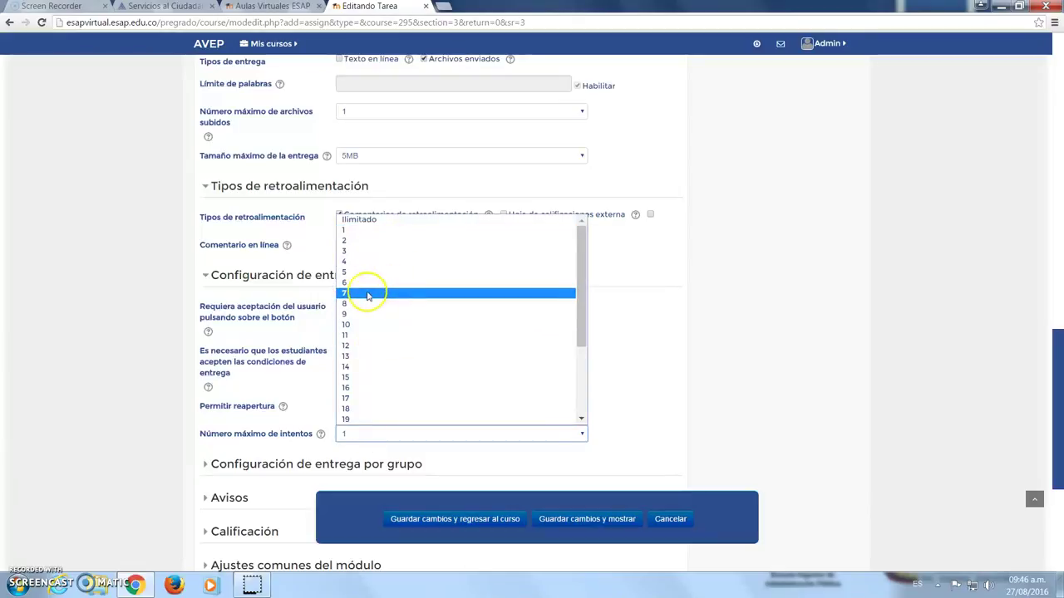
pyautogui.click(139, 344)
pyautogui.click(359, 407)
pyautogui.click(358, 419)
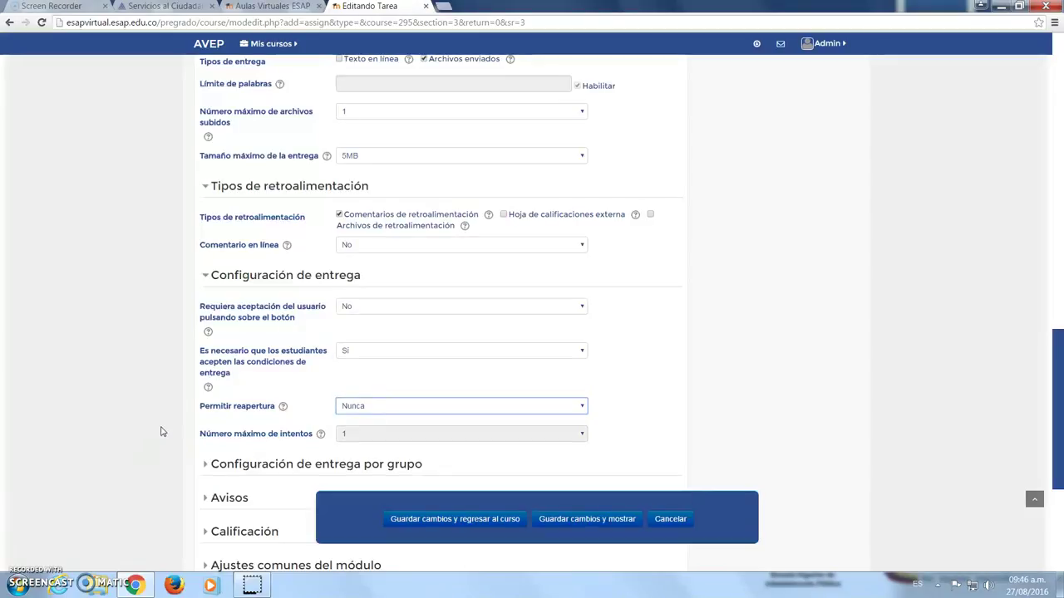
# Expand Configuración de entrega por grupo and check the choices for Entrega por grupos
pyautogui.scroll(-3, 131, 409)
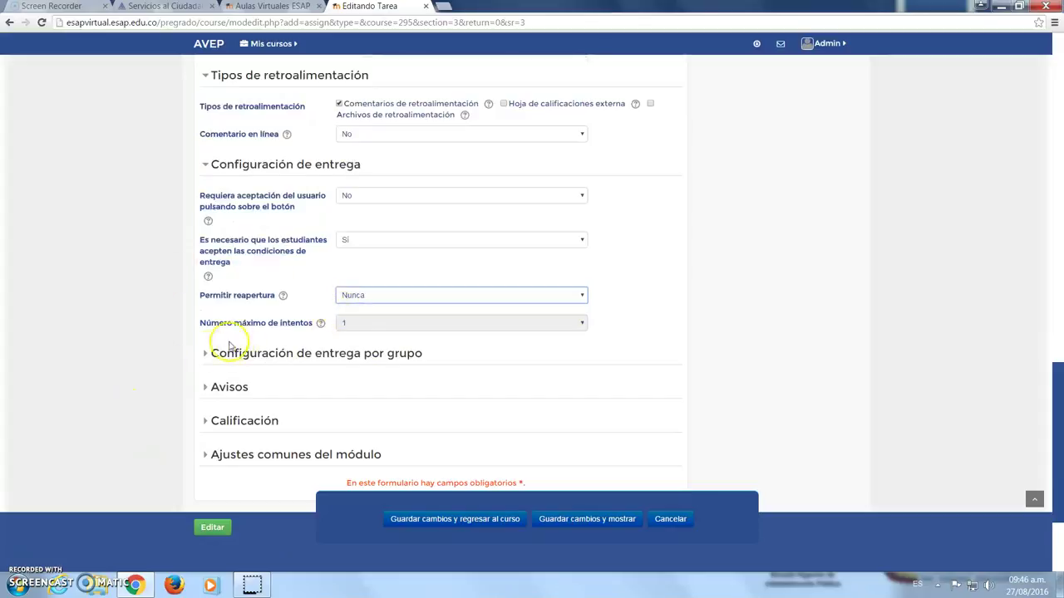
pyautogui.click(208, 352)
pyautogui.click(376, 386)
pyautogui.click(373, 383)
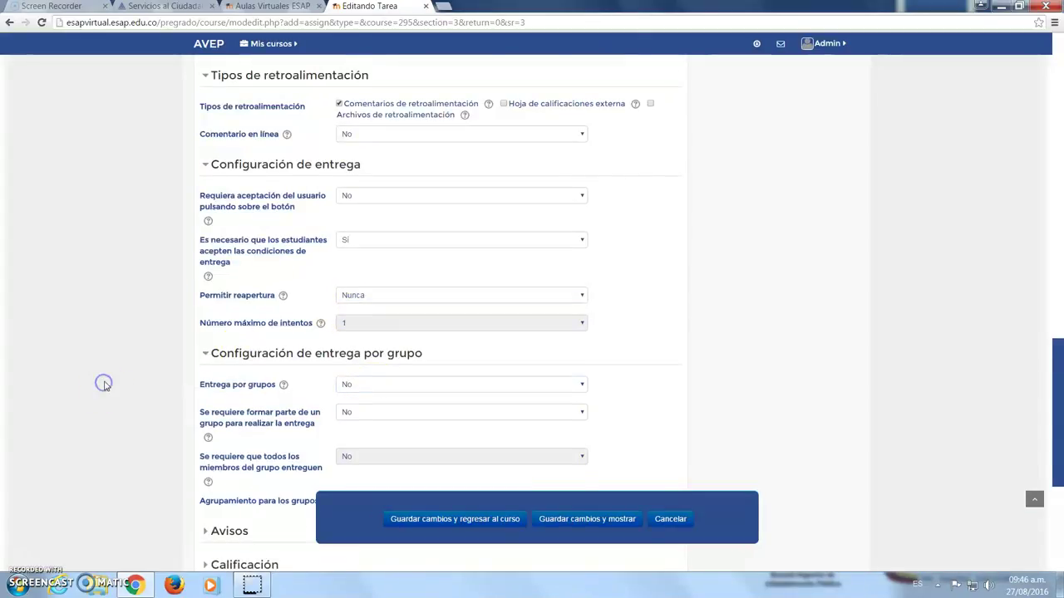
# Expand the Avisos section and review its notification settings for graders and students
pyautogui.scroll(-3, 104, 384)
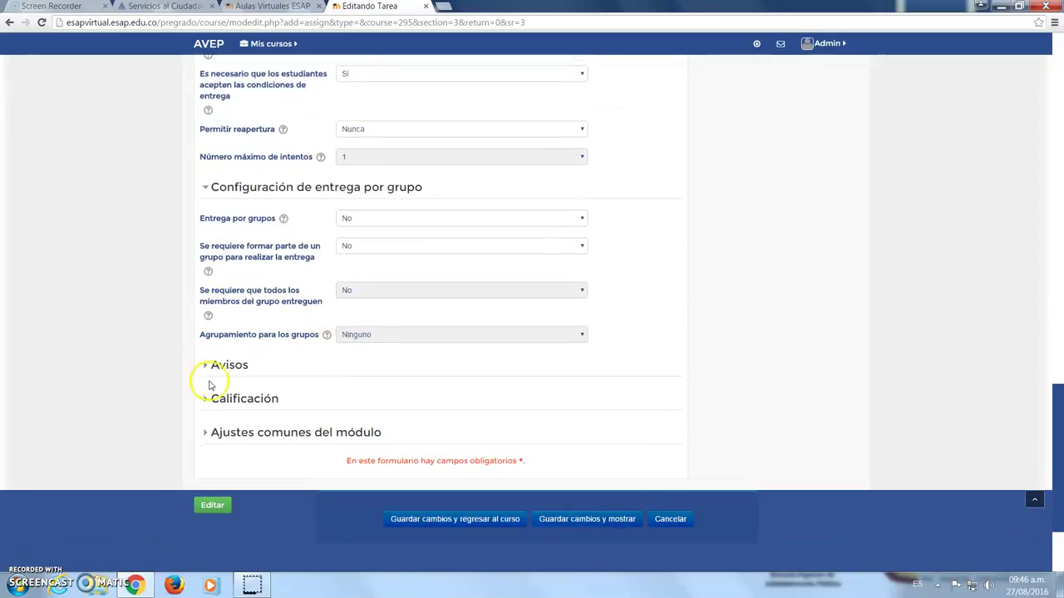
pyautogui.click(213, 367)
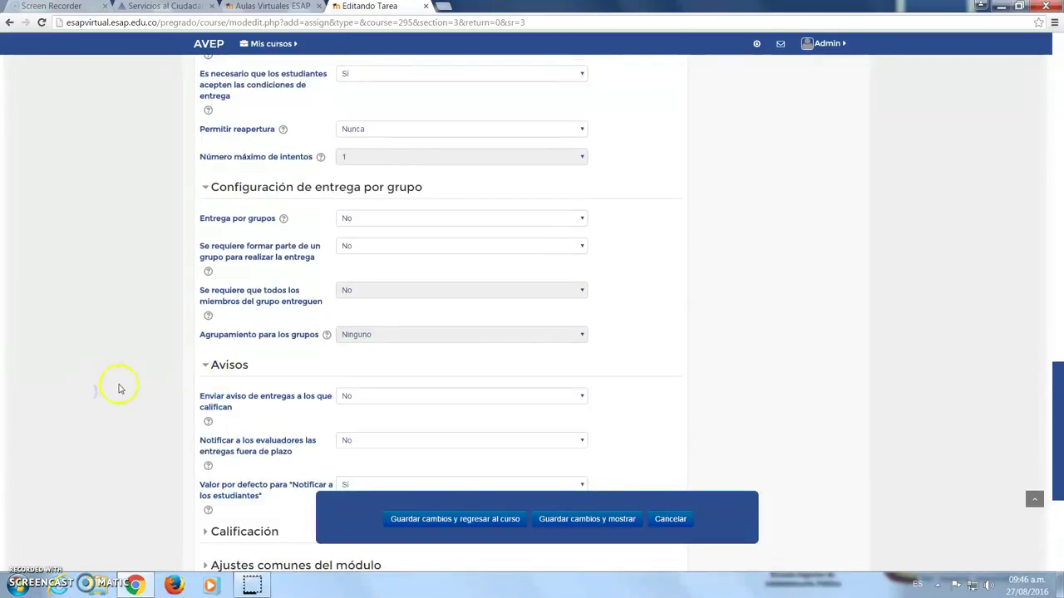
pyautogui.scroll(-3, 116, 386)
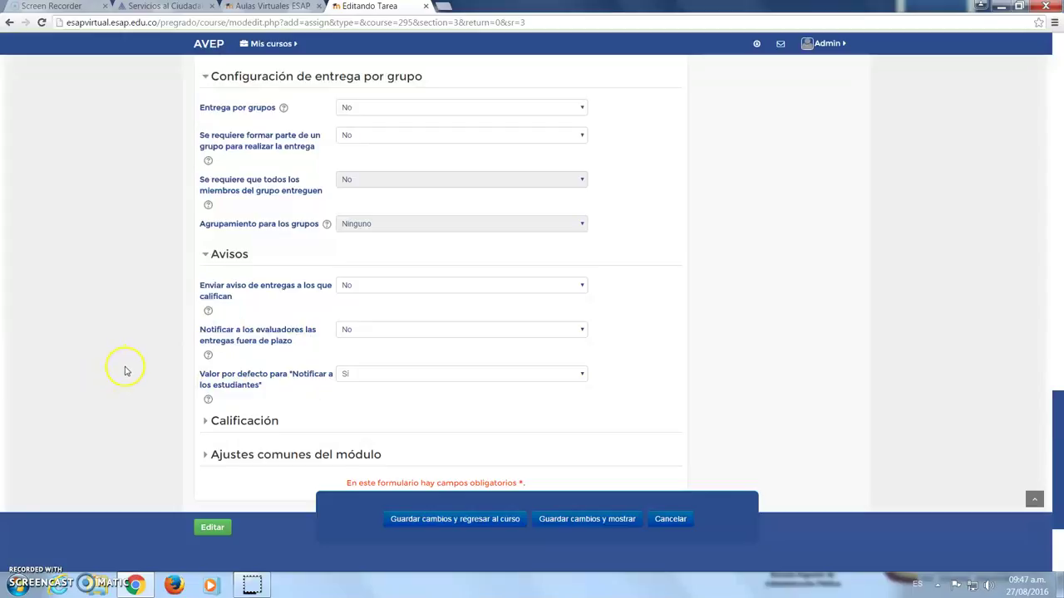
# Expand the Calificación section and set the grade Tipo to Ninguna
pyautogui.scroll(-1, 126, 368)
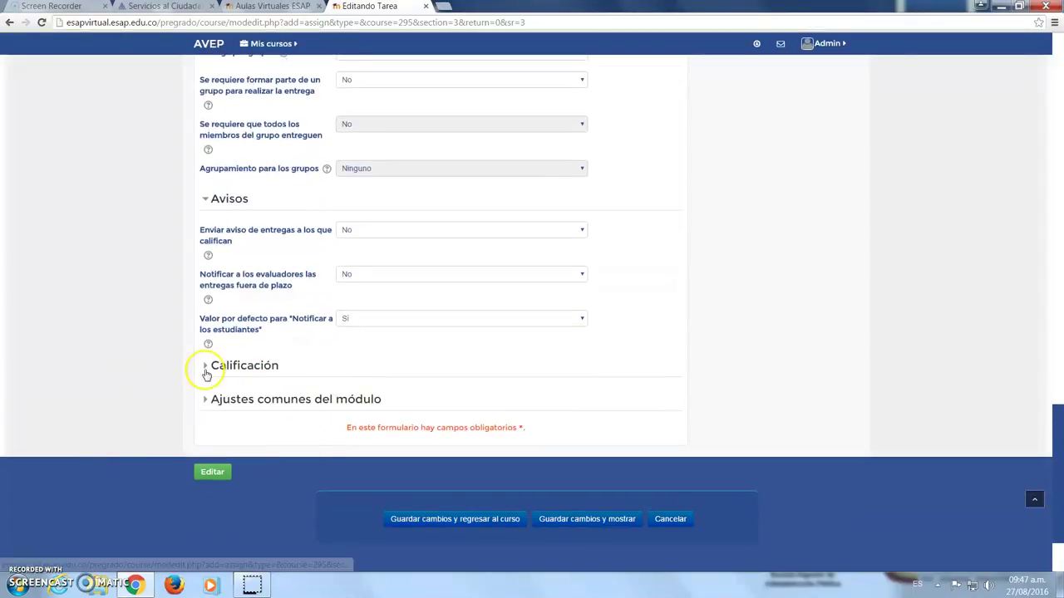
pyautogui.click(206, 373)
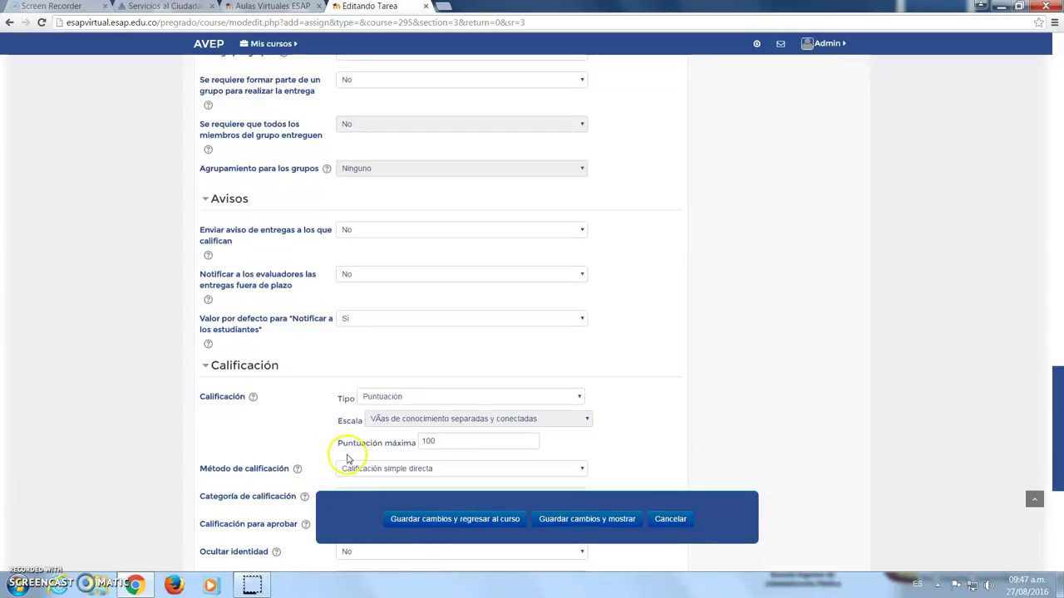
pyautogui.scroll(-2, 335, 435)
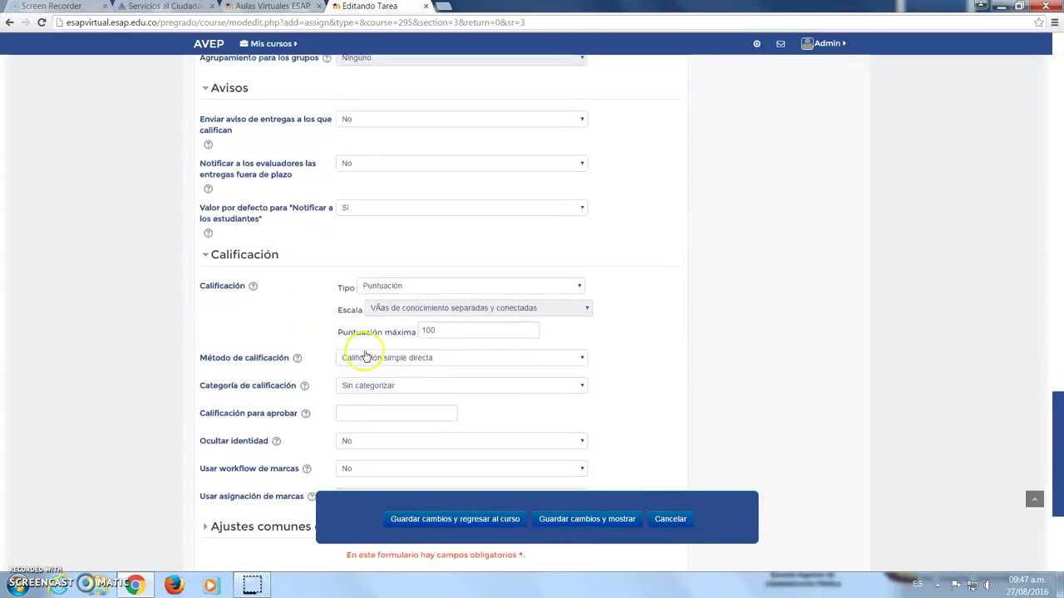
pyautogui.click(395, 285)
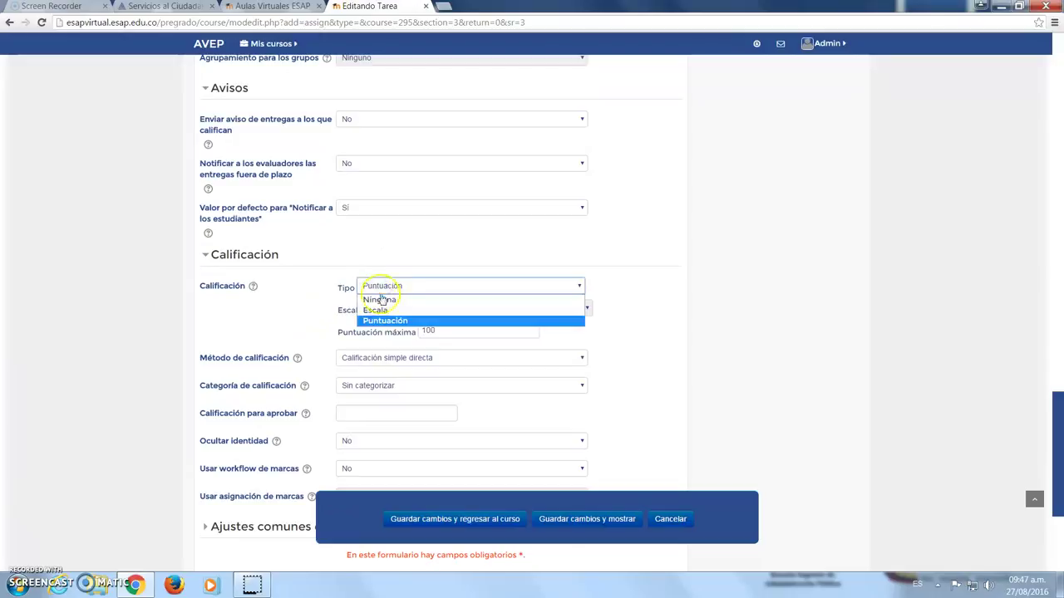
pyautogui.click(379, 300)
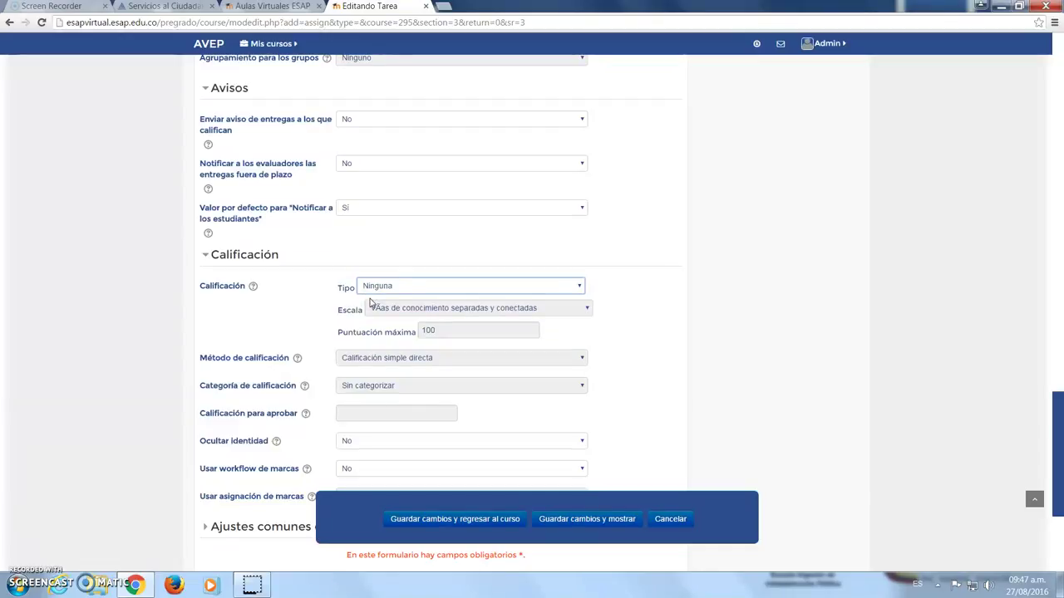
# Try Escala, Puntuación and Ninguna as the grade Tipo and check the available Escala choices
pyautogui.click(398, 285)
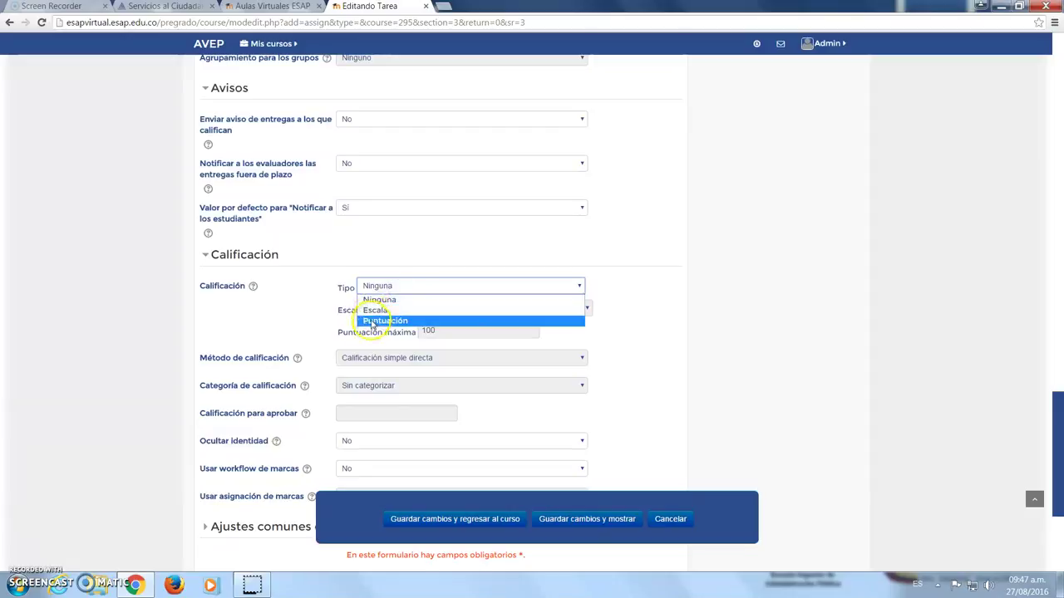
pyautogui.click(373, 312)
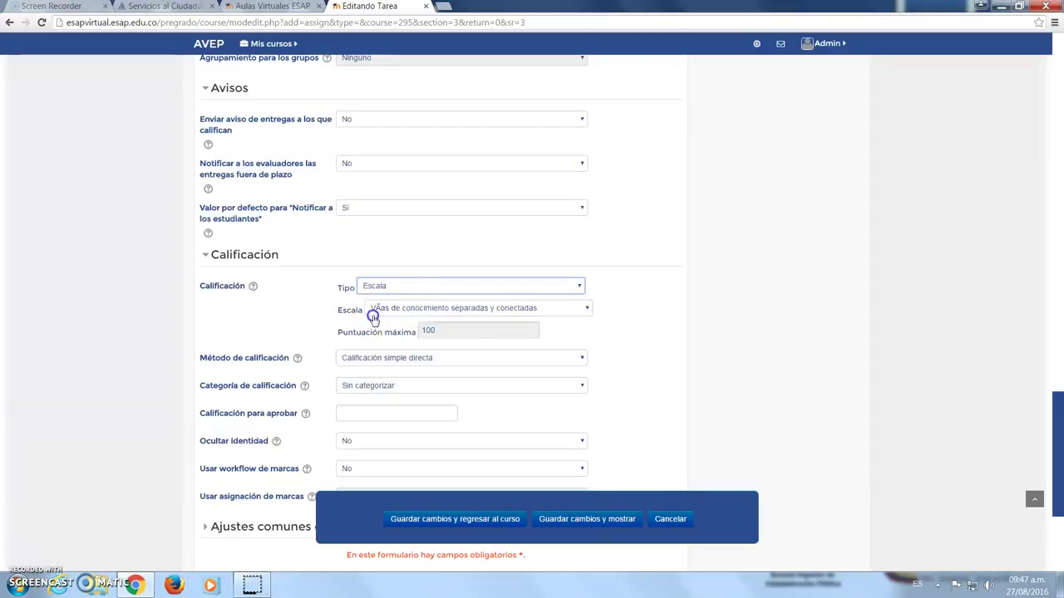
pyautogui.click(374, 285)
pyautogui.click(366, 319)
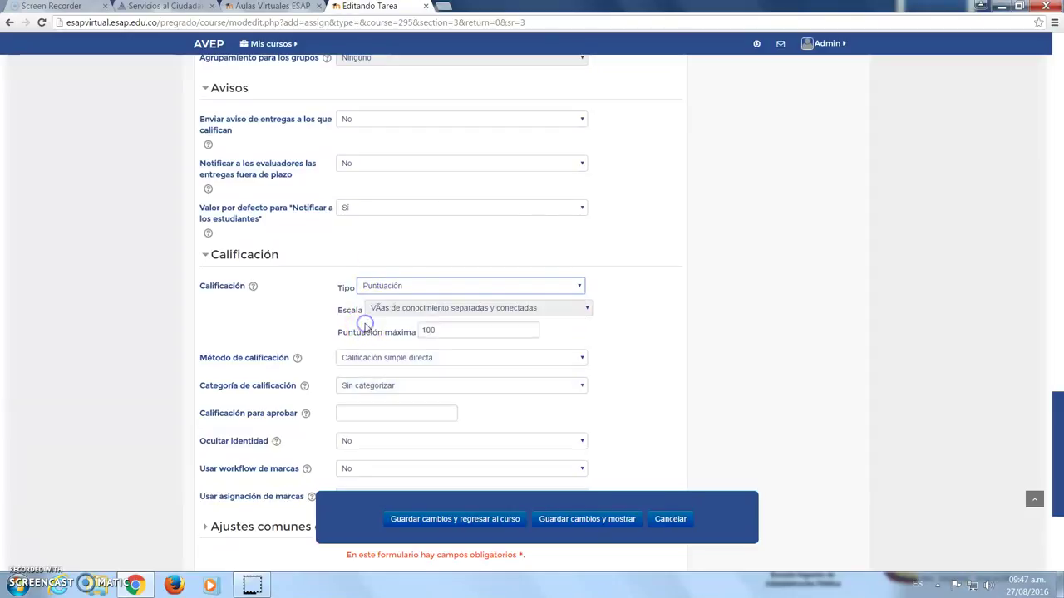
pyautogui.click(373, 282)
pyautogui.click(372, 300)
pyautogui.click(368, 285)
pyautogui.click(382, 309)
pyautogui.click(403, 318)
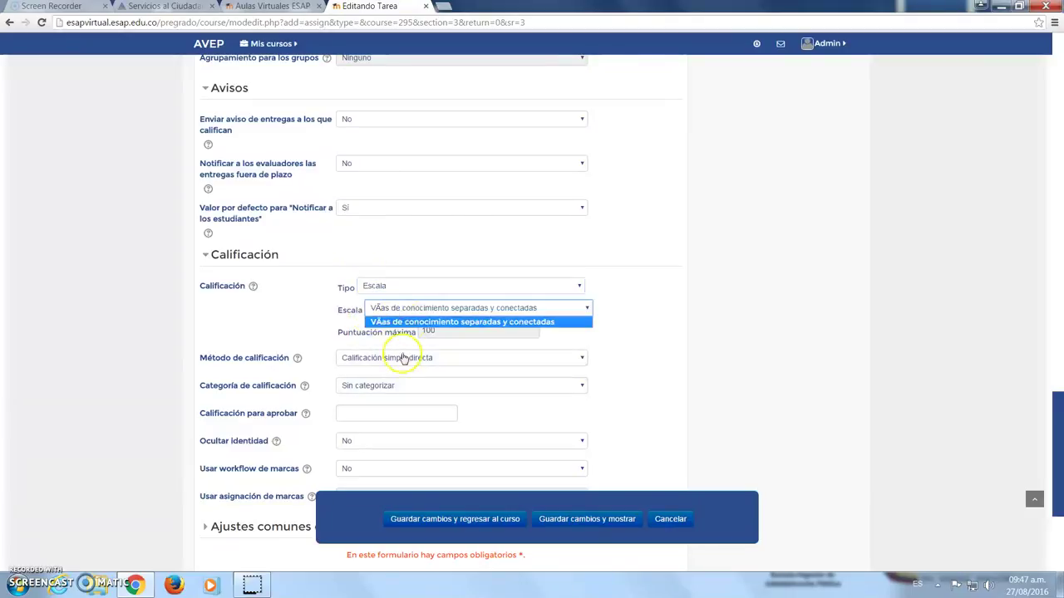
# Set the grade Tipo to Puntuación with a Puntuación máxima of 50
pyautogui.click(382, 286)
pyautogui.click(385, 321)
pyautogui.click(442, 330)
pyautogui.press('BackSpace')
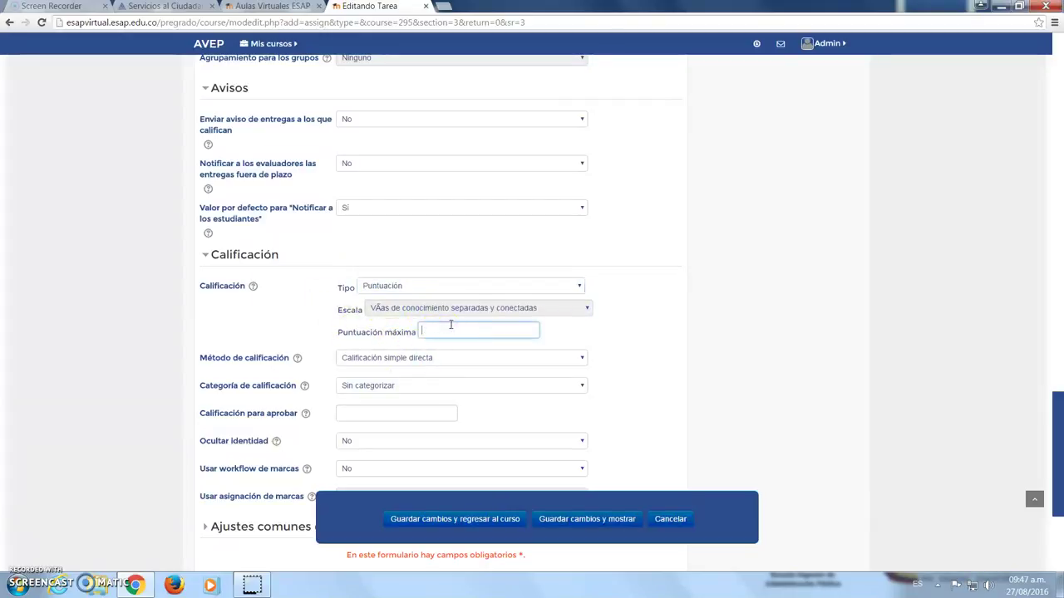
pyautogui.write('50')
pyautogui.click(166, 324)
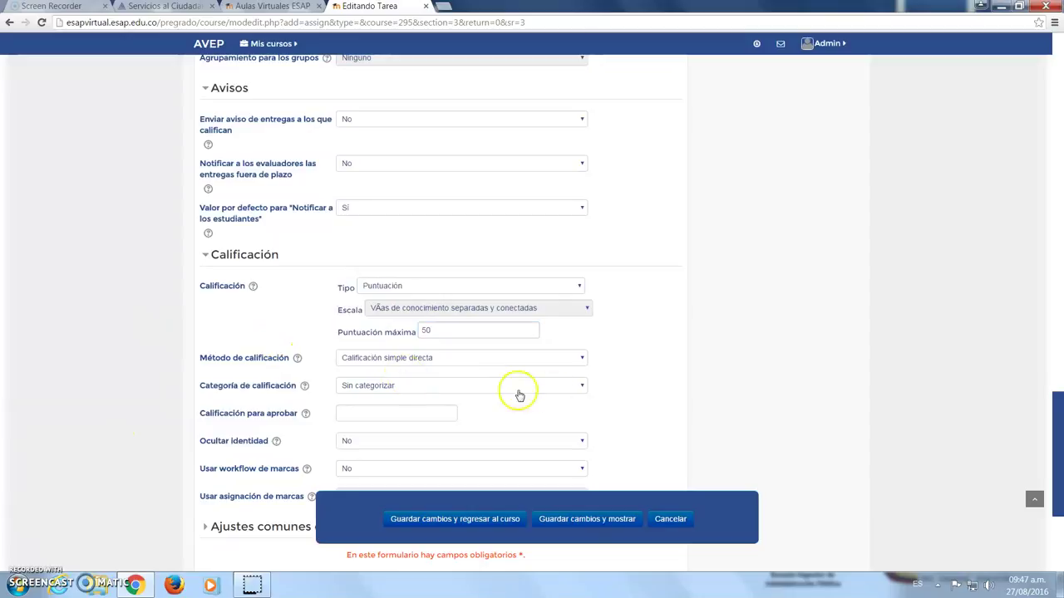
# Check the choices for Método de calificación and keep Calificación simple directa
pyautogui.click(389, 363)
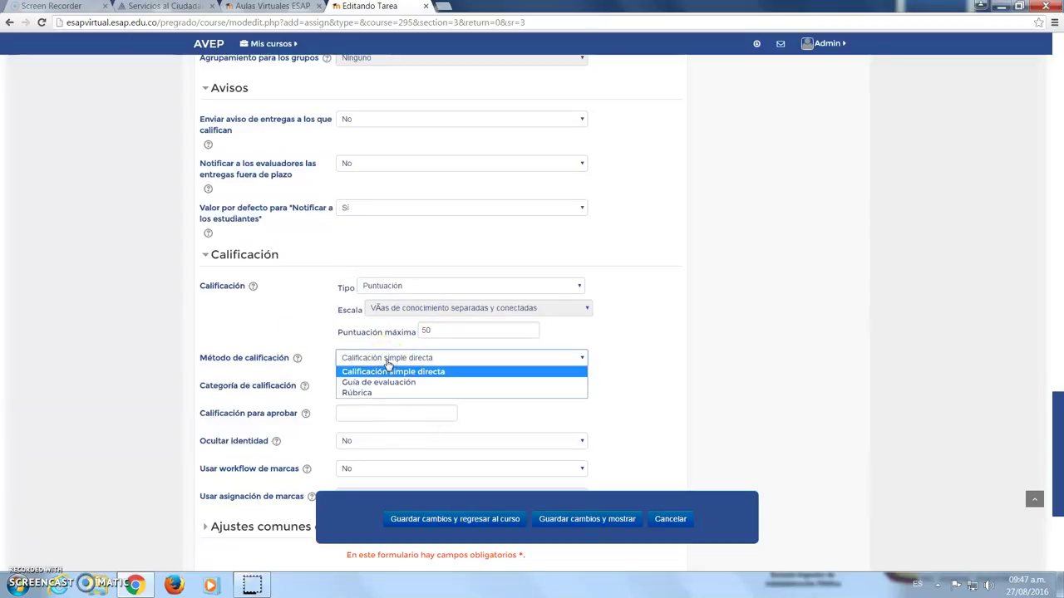
pyautogui.click(380, 385)
pyautogui.click(378, 372)
pyautogui.click(176, 320)
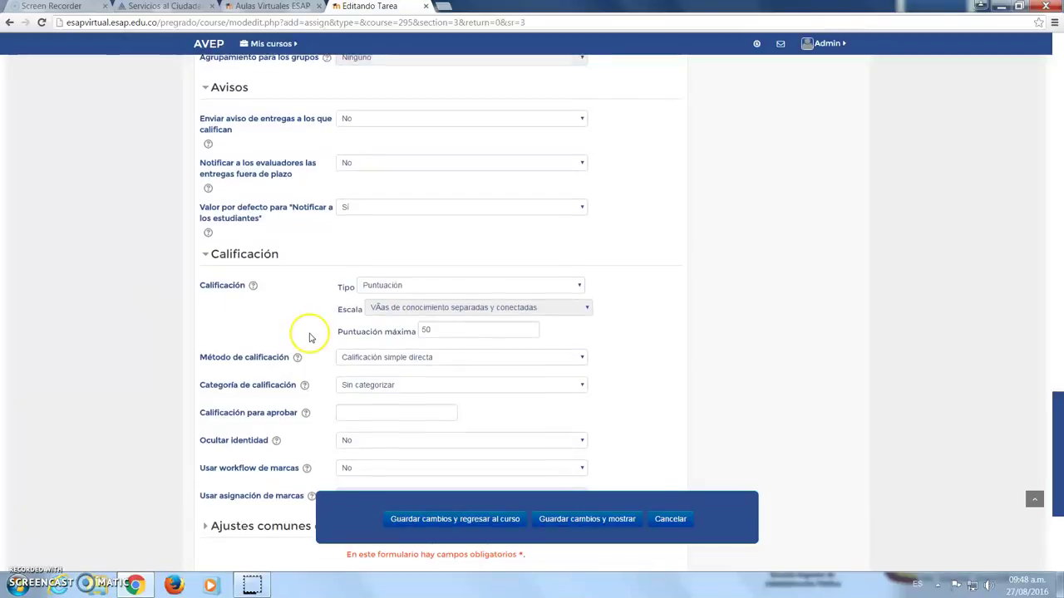
# Save the new Tarea, return to the course and reload the Tema 3 page
pyautogui.scroll(-1, 304, 338)
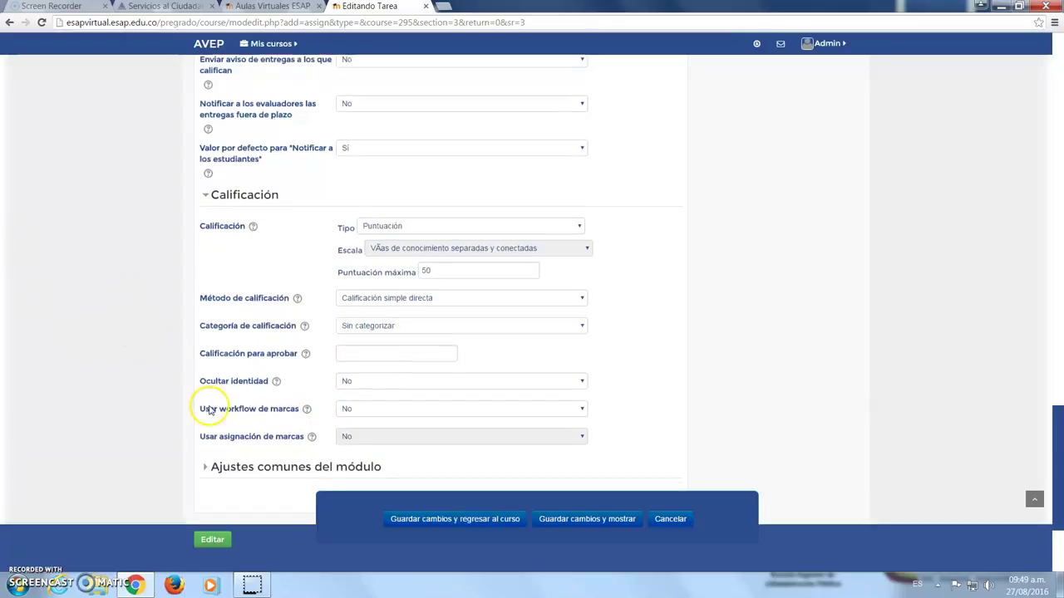
pyautogui.scroll(-2, 217, 399)
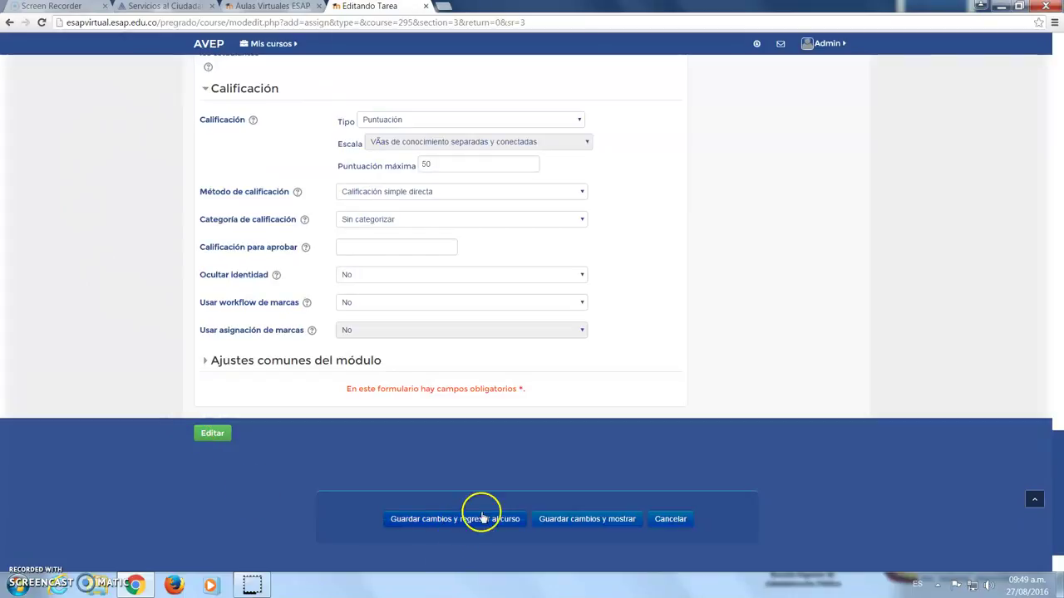
pyautogui.click(456, 521)
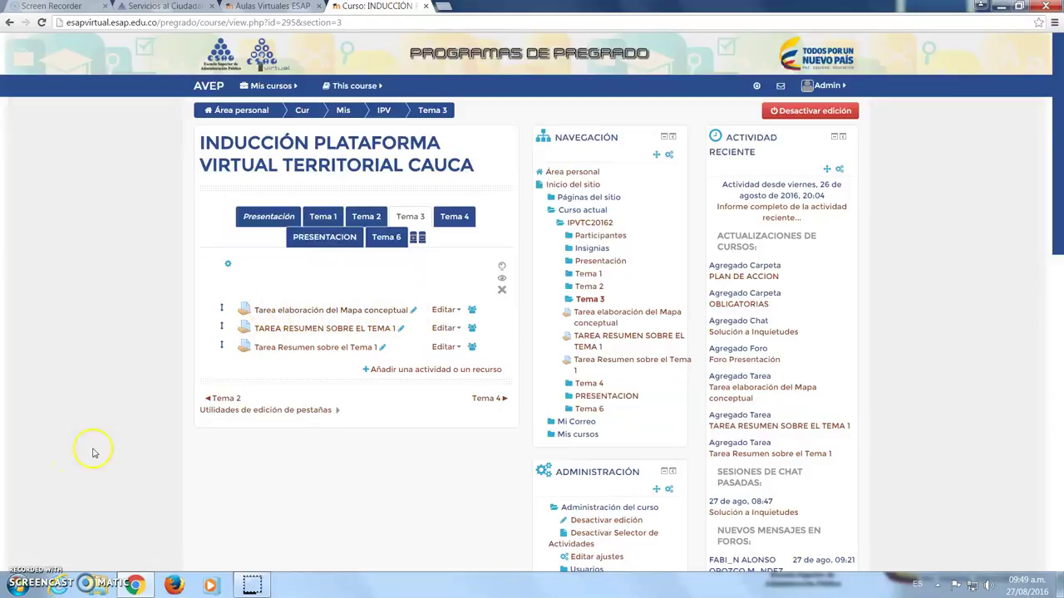
pyautogui.press('F5')
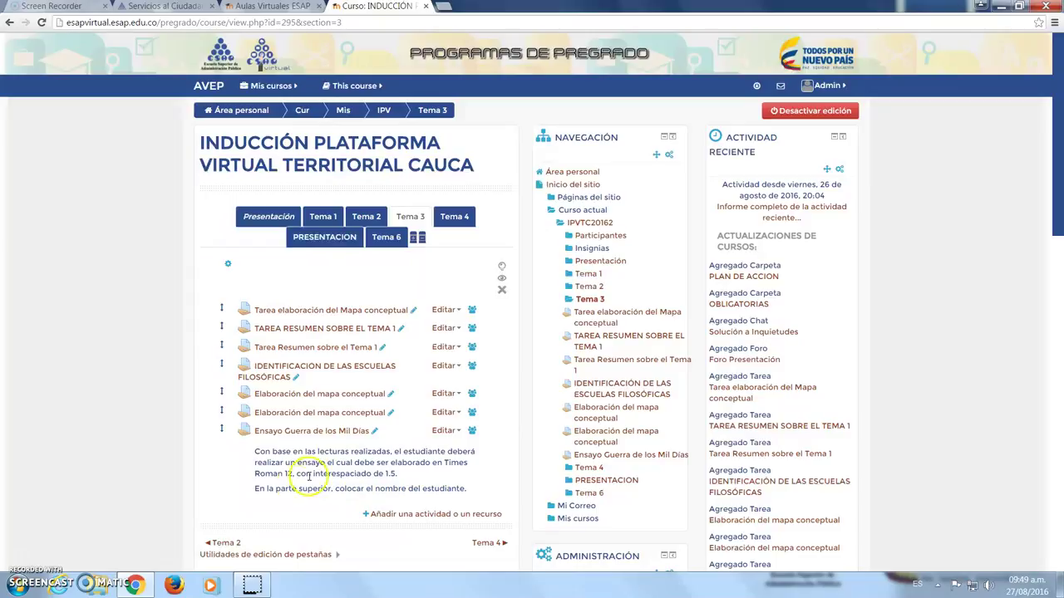
pyautogui.click(149, 456)
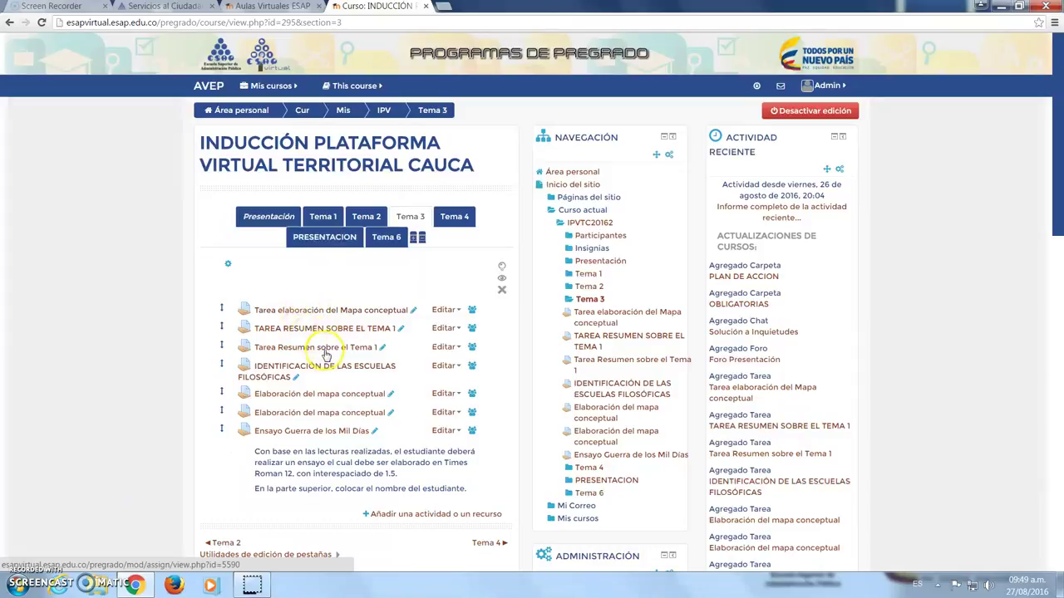
# Open the Tarea elaboración del Mapa conceptual activity and review its grading summary and submission status
pyautogui.click(318, 314)
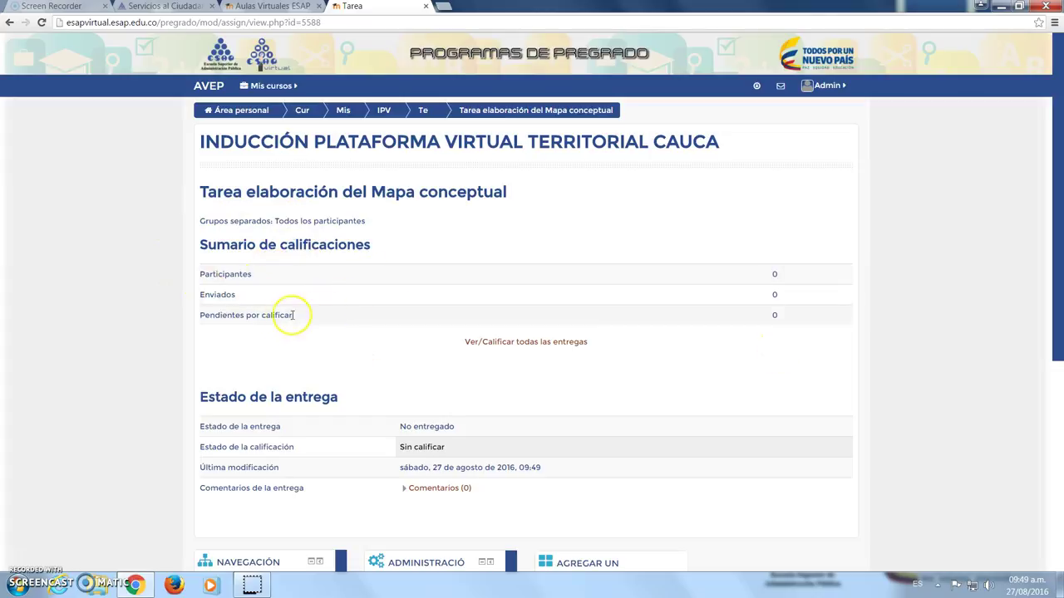
pyautogui.scroll(-1, 207, 314)
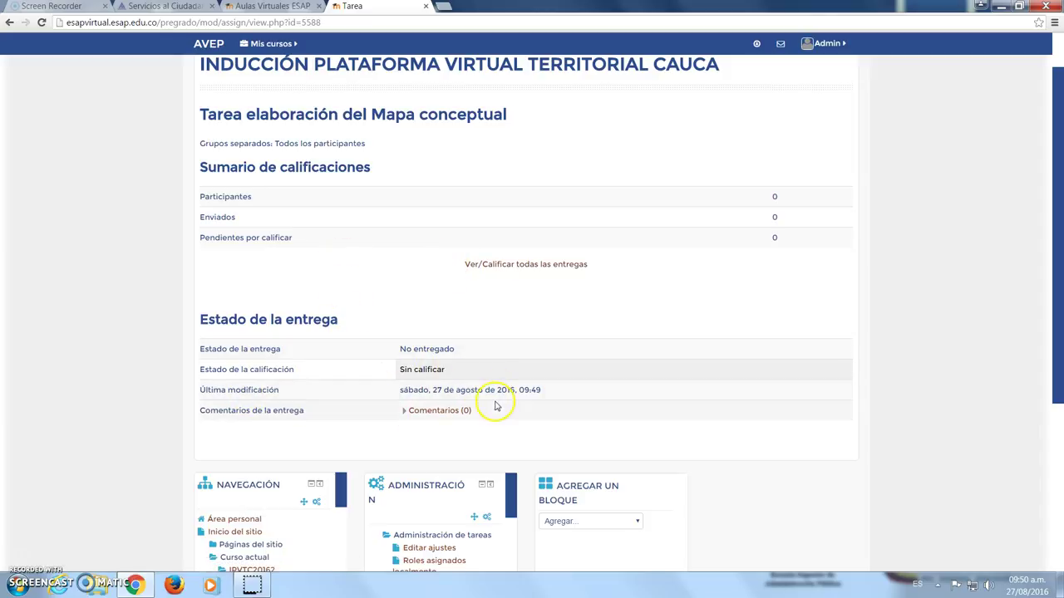
pyautogui.scroll(-1, 266, 374)
pyautogui.scroll(3, 259, 378)
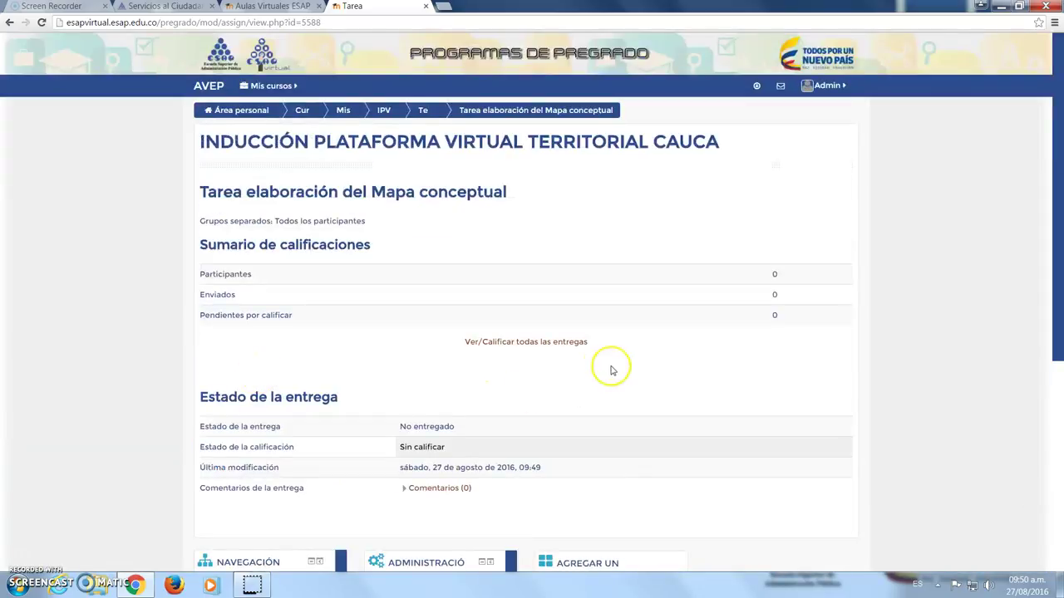
# Open the grading page for all submissions of the mapa conceptual activity and look over its options
pyautogui.click(531, 344)
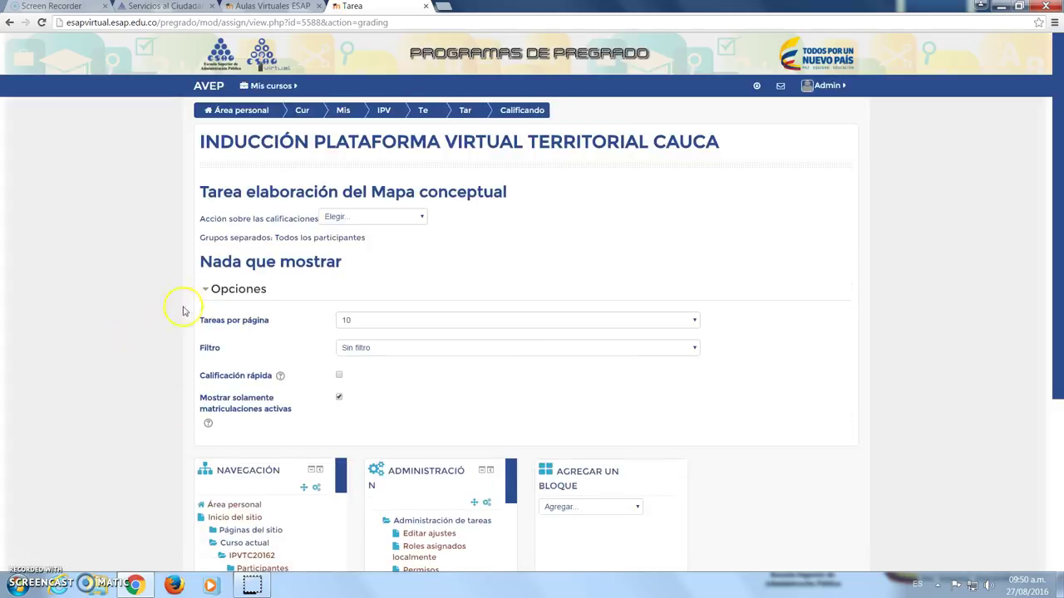
pyautogui.scroll(-3, 64, 344)
pyautogui.scroll(3, 64, 344)
# Open the course gradebook from the grading actions and check the available gradebook views and settings
pyautogui.click(349, 216)
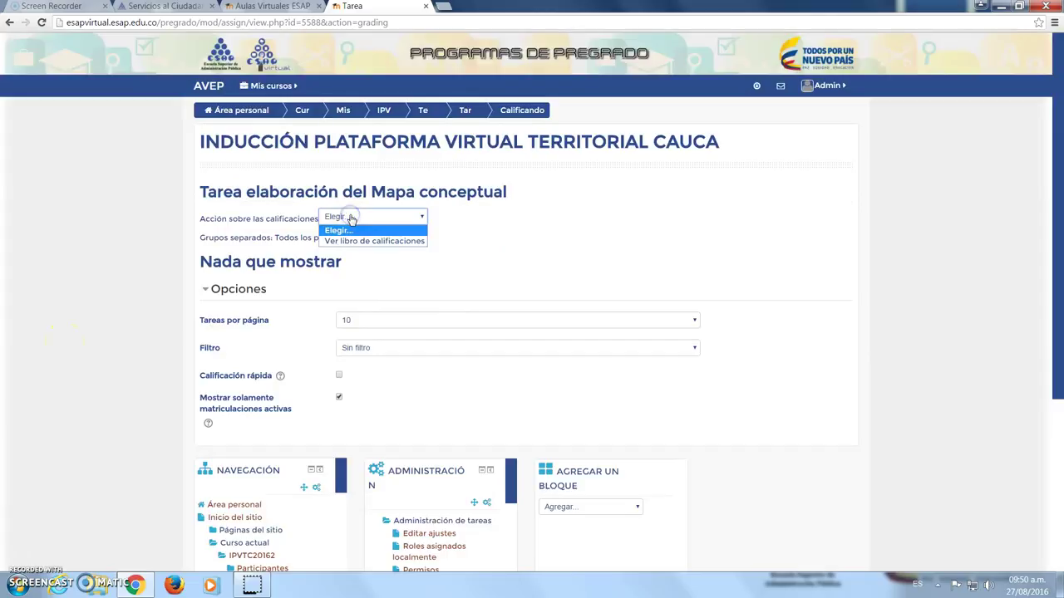
pyautogui.click(352, 240)
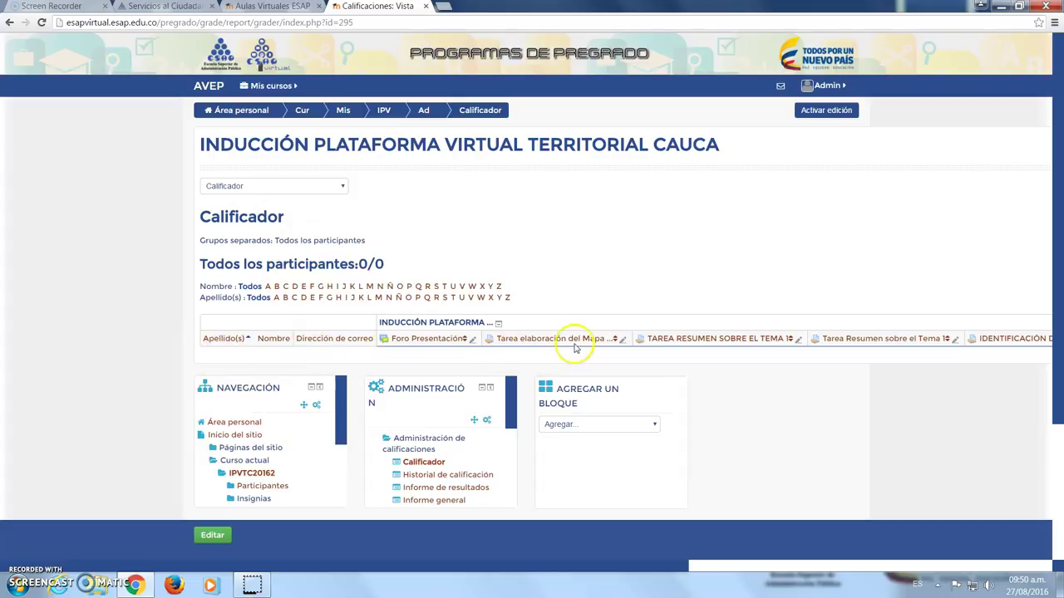
pyautogui.click(279, 186)
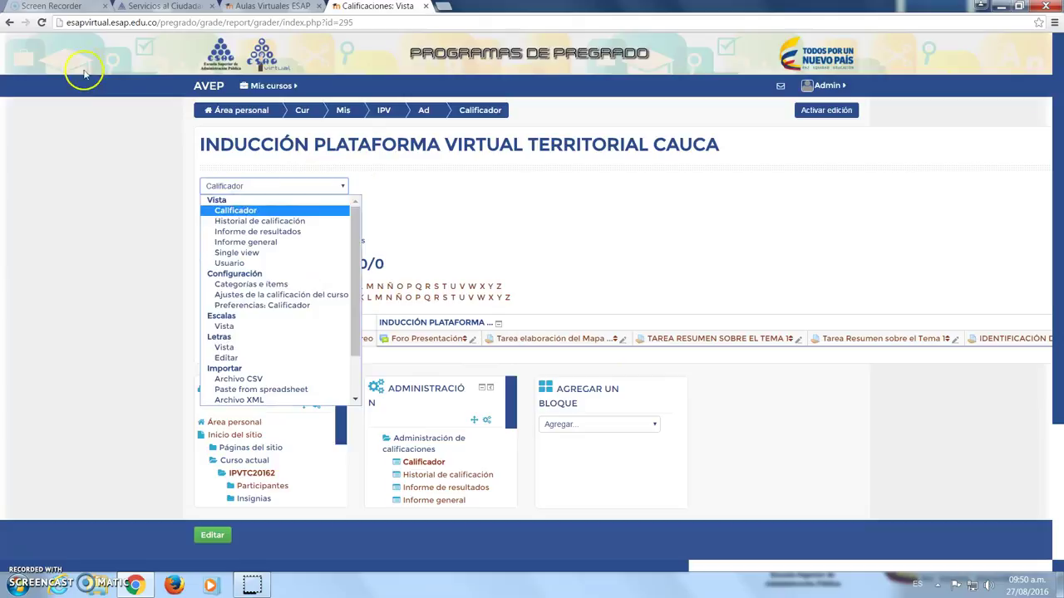
# Go back from the gradebook through the activity's grading page to the Tema 3 course page
pyautogui.click(10, 22)
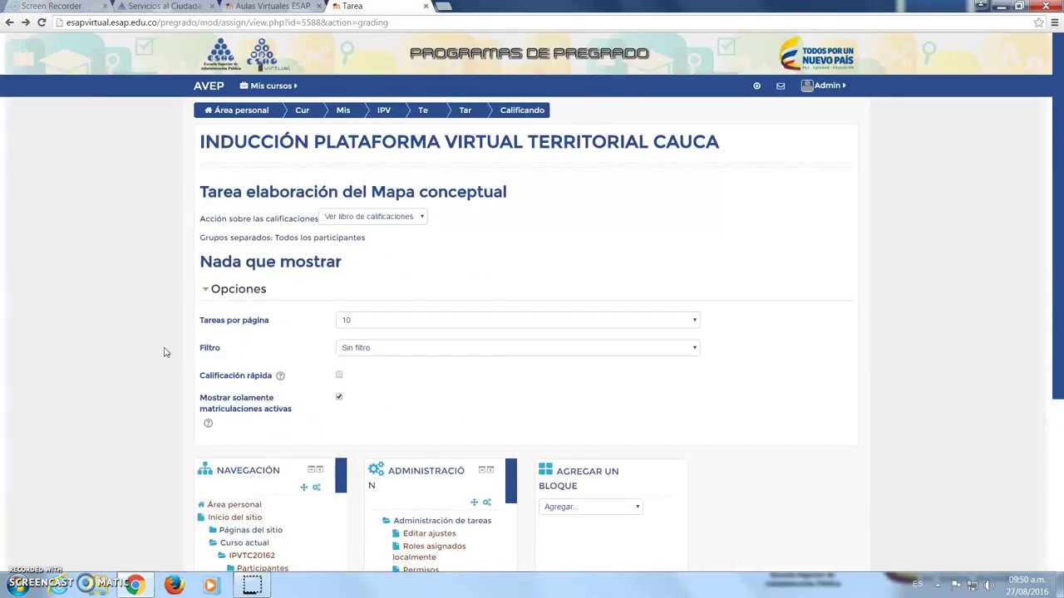
pyautogui.scroll(-4, 164, 352)
pyautogui.scroll(4, 164, 352)
pyautogui.click(10, 22)
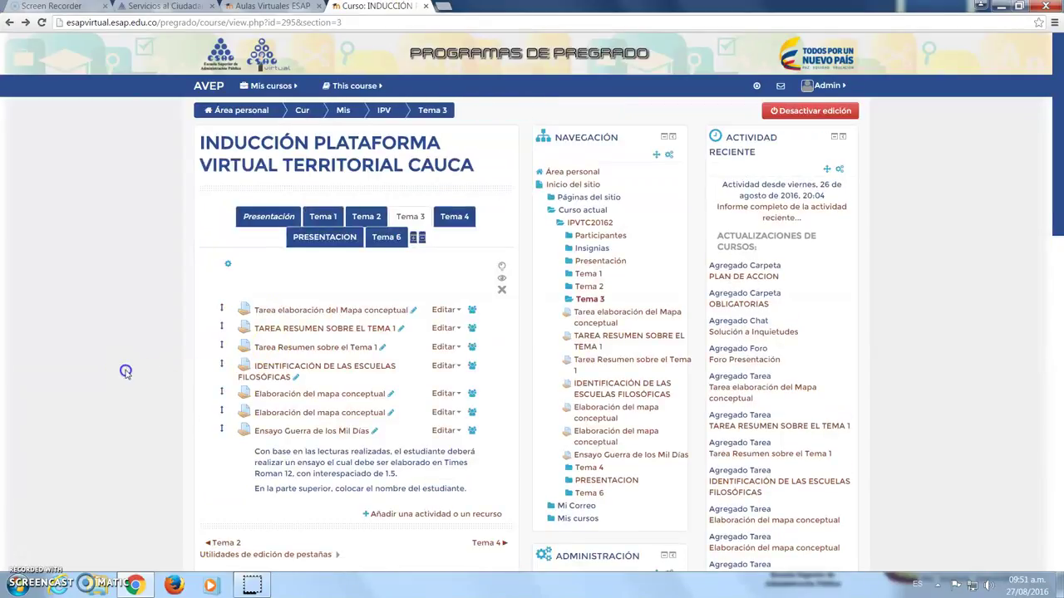
pyautogui.click(358, 353)
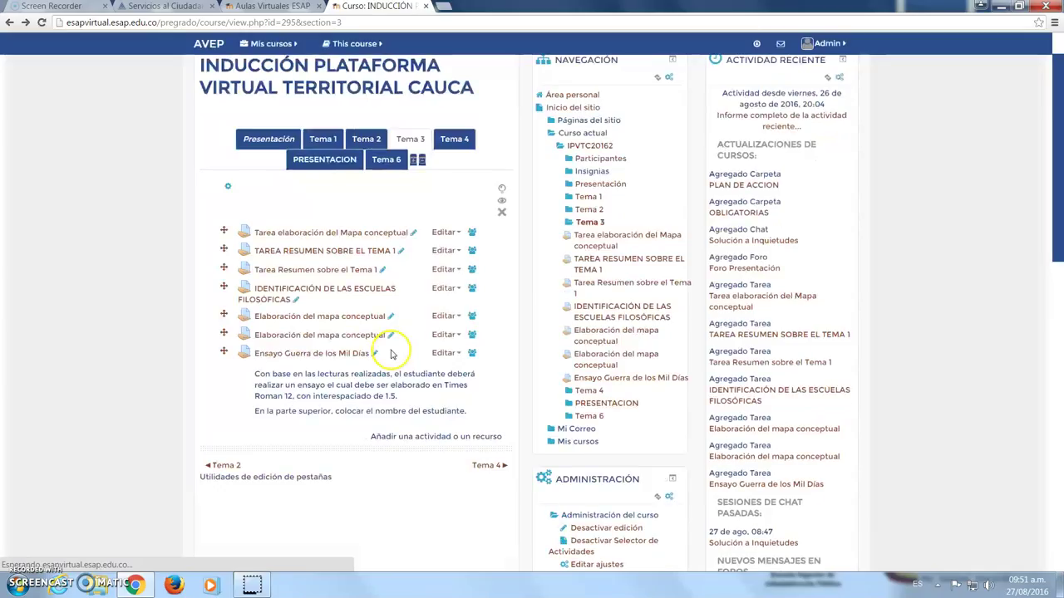
pyautogui.click(340, 278)
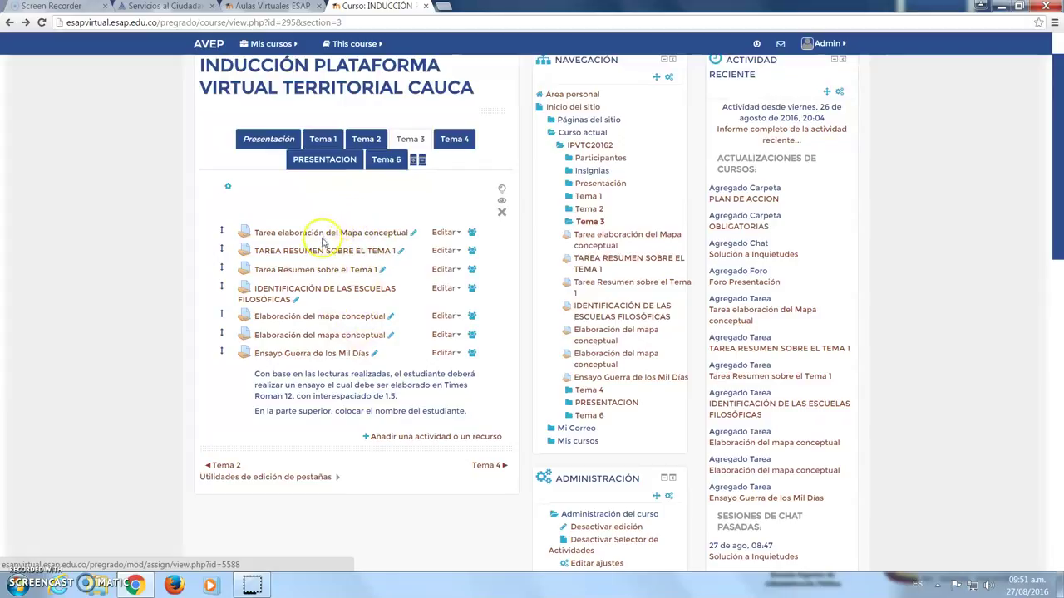